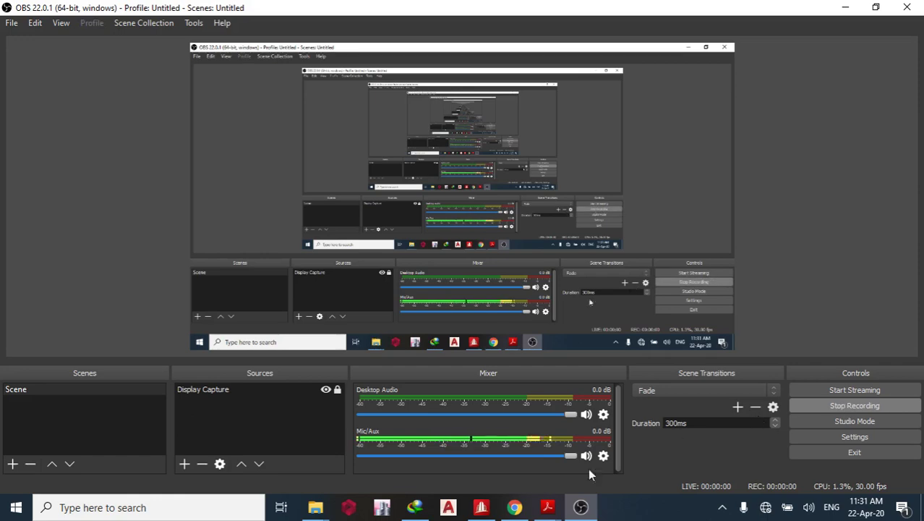
- Switch to the Sci_p364 PDF and review Example 11's scope, column section, steel grade, length and loading in Figure 11.1
mouse_move(548, 507)
click(609, 435)
scroll(487, 291, up, 5)
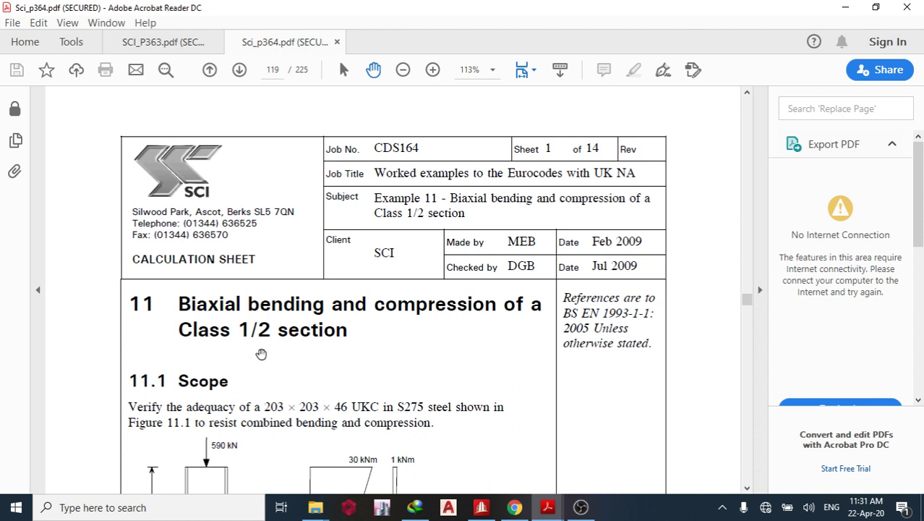
scroll(333, 271, down, 3)
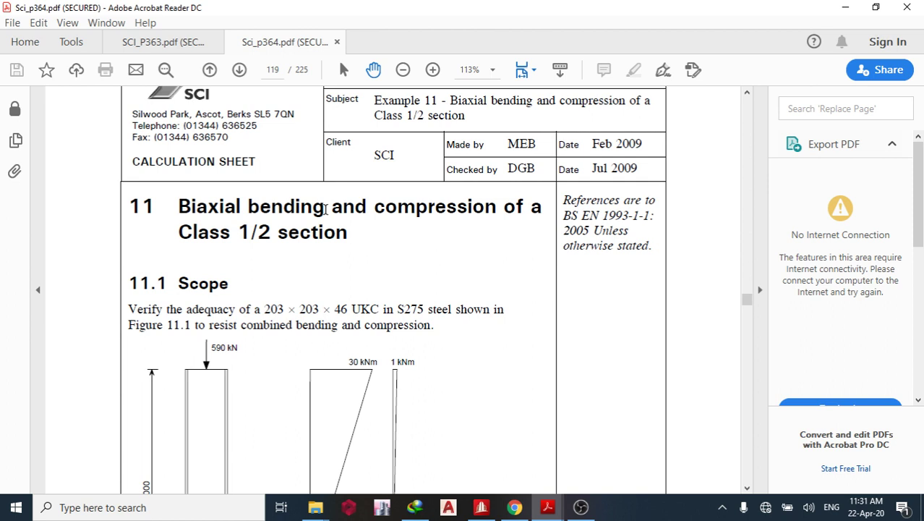
scroll(318, 217, down, 3)
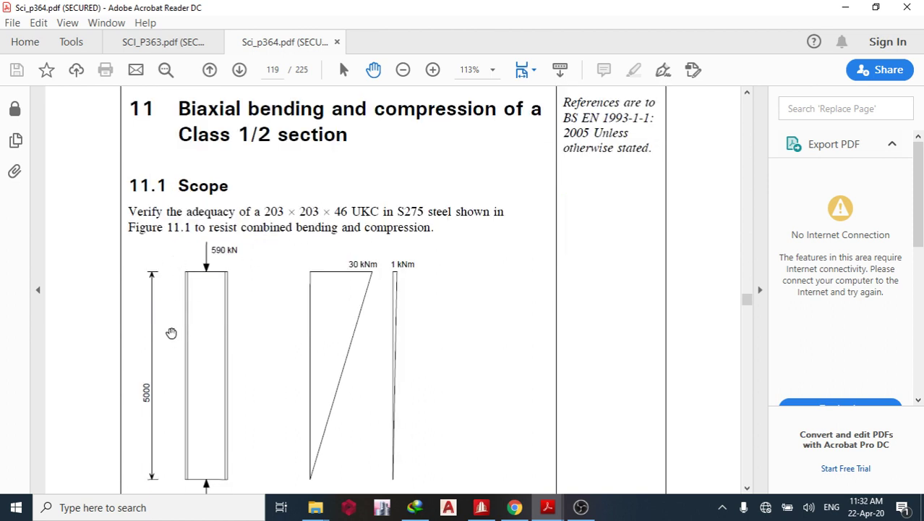
scroll(171, 332, down, 3)
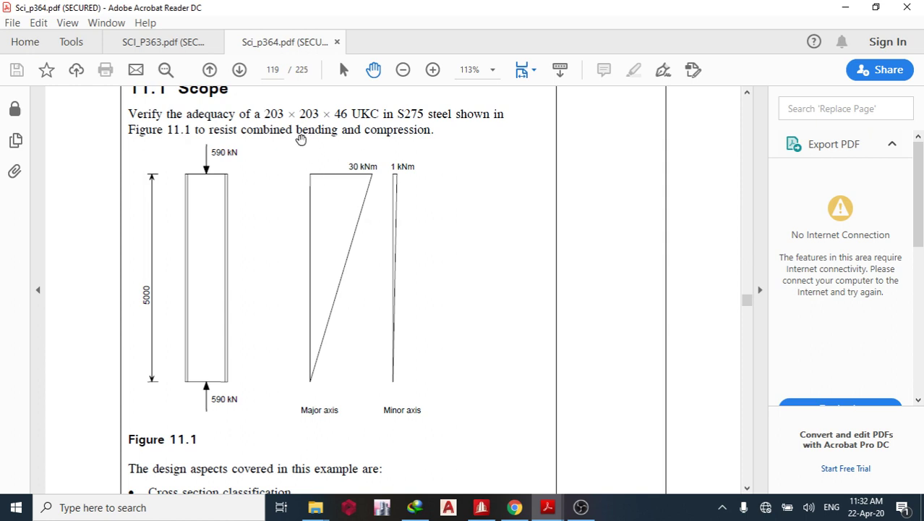
scroll(300, 141, up, 3)
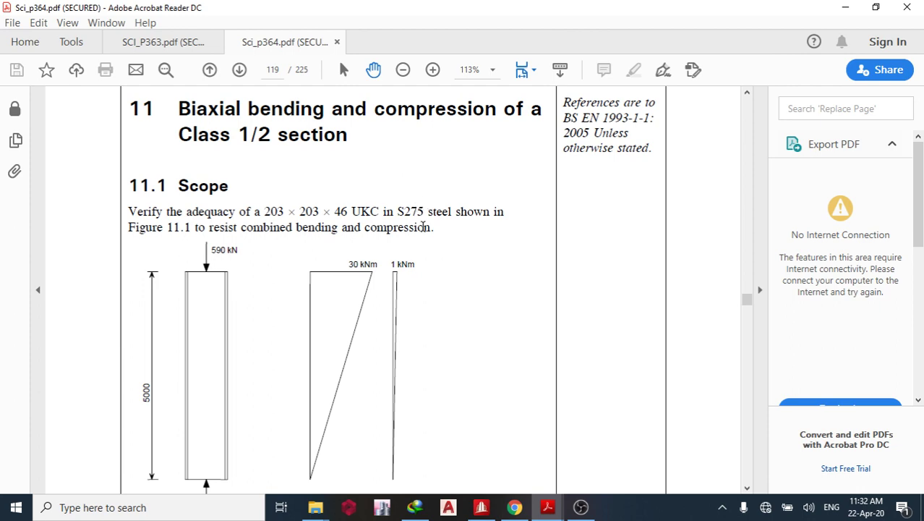
scroll(356, 215, down, 6)
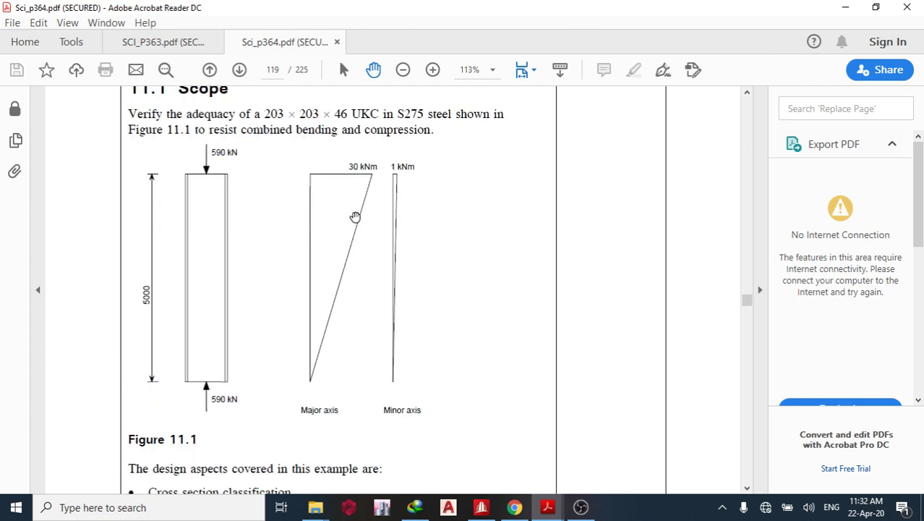
scroll(348, 209, up, 6)
scroll(347, 210, down, 3)
- Switch to STAAD.Pro and define node 1 at 0, 0, 0 and node 2 at 0, 5, 0 m
click(481, 507)
click(788, 172)
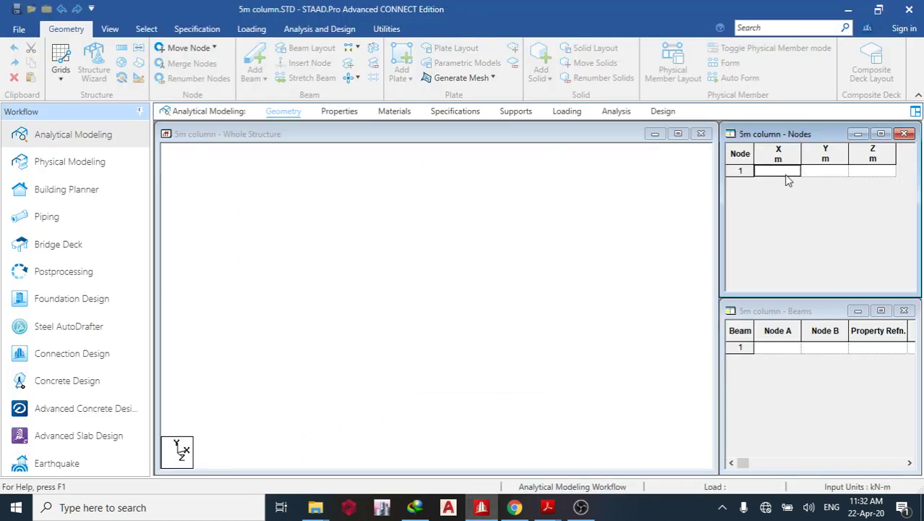
text(0)
click(816, 171)
click(816, 185)
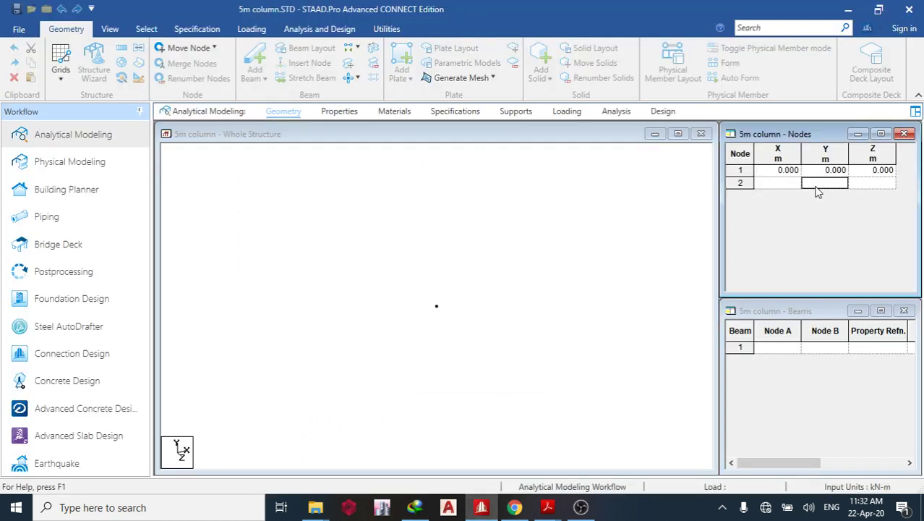
text(5)
click(881, 185)
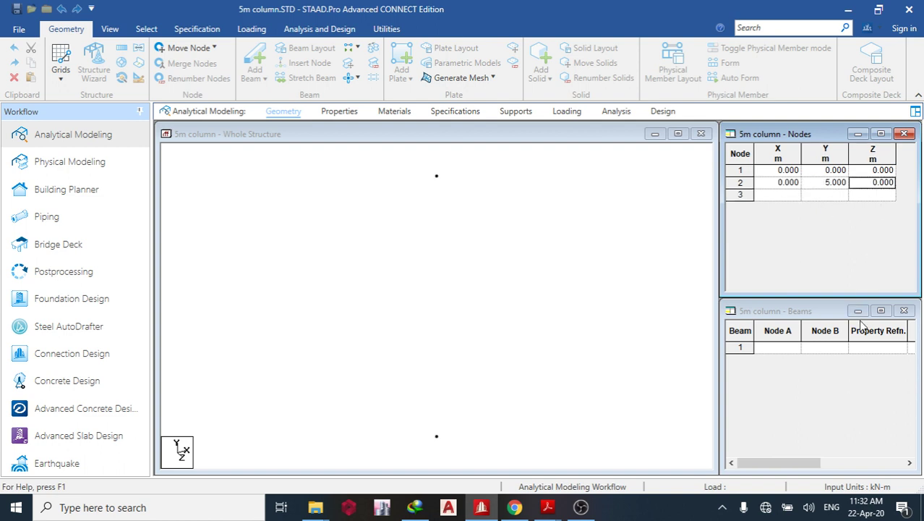
- Create beam 1 as the column member from node 1 to node 2
click(784, 349)
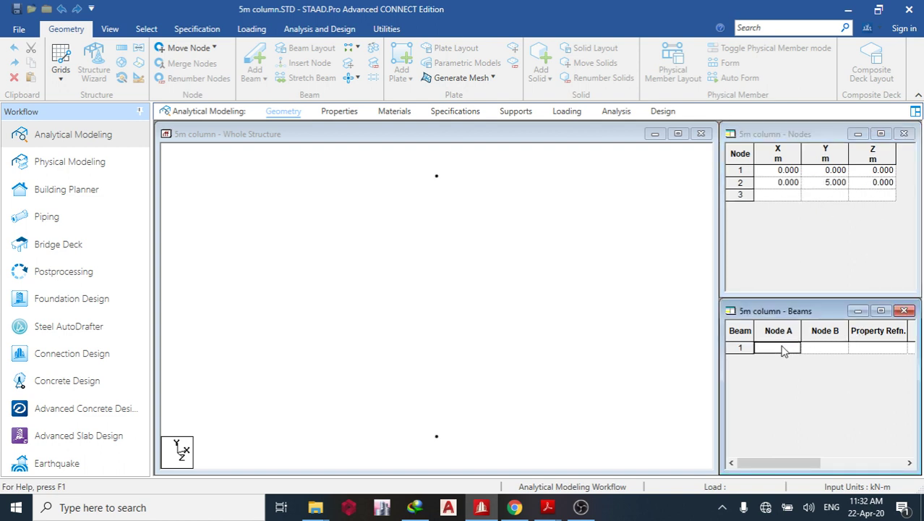
text(1)
click(823, 348)
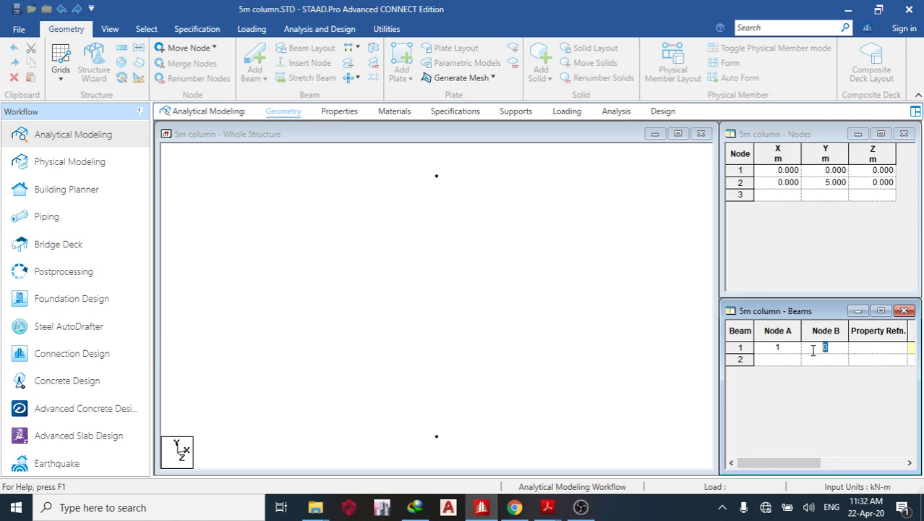
click(866, 352)
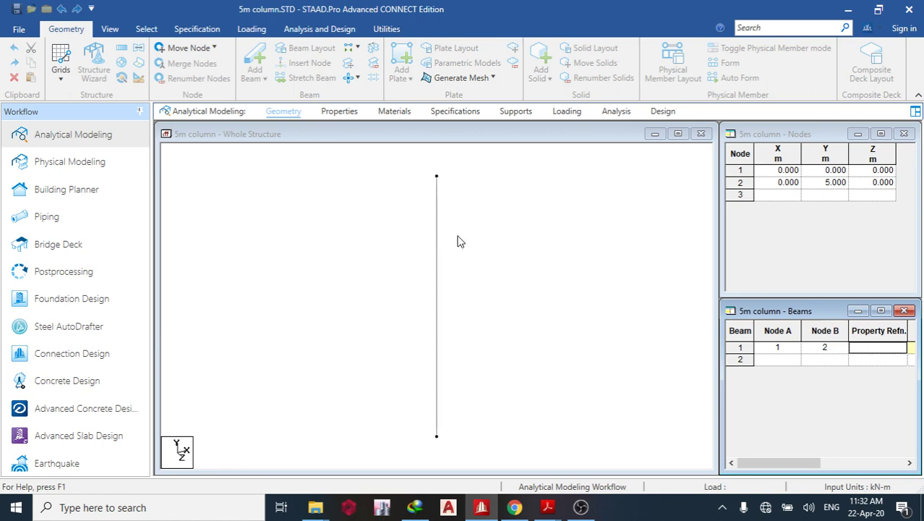
- Add the British UC203X203X46 section with STEEL material from the section database and assign it to the column
click(341, 112)
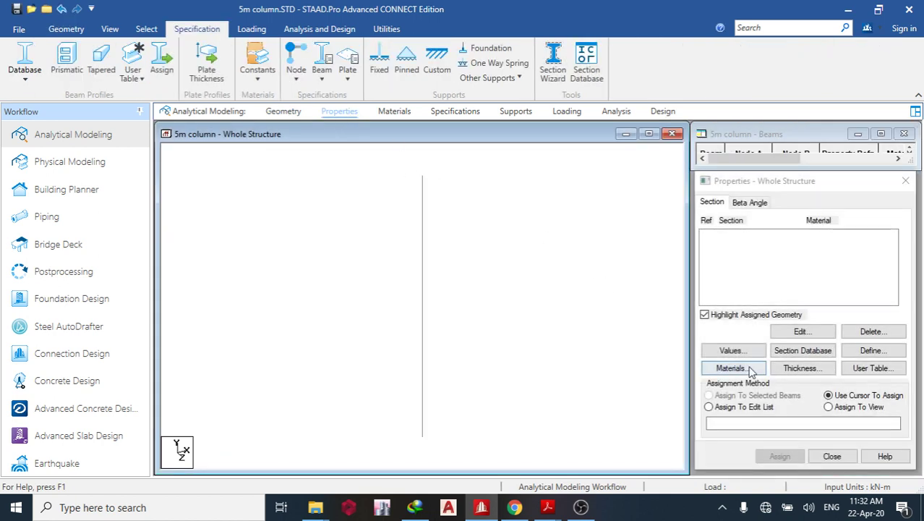
click(548, 507)
scroll(287, 258, up, 3)
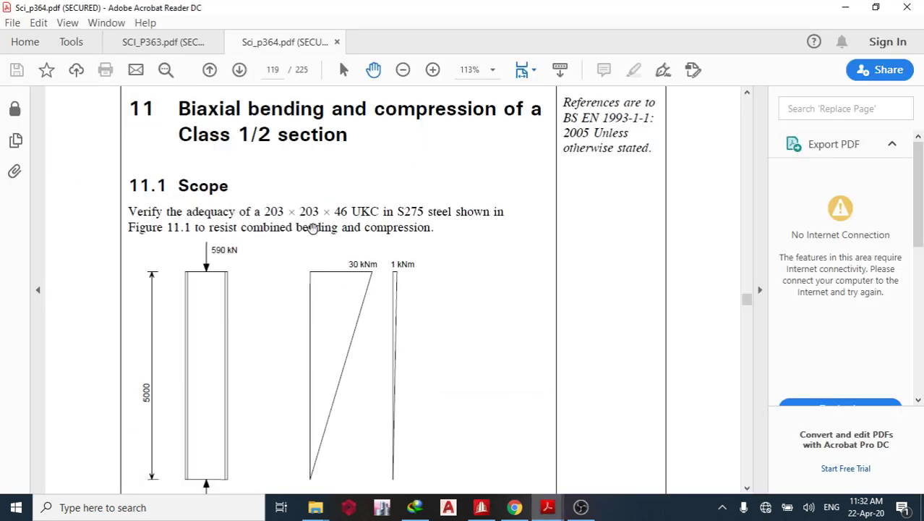
click(483, 508)
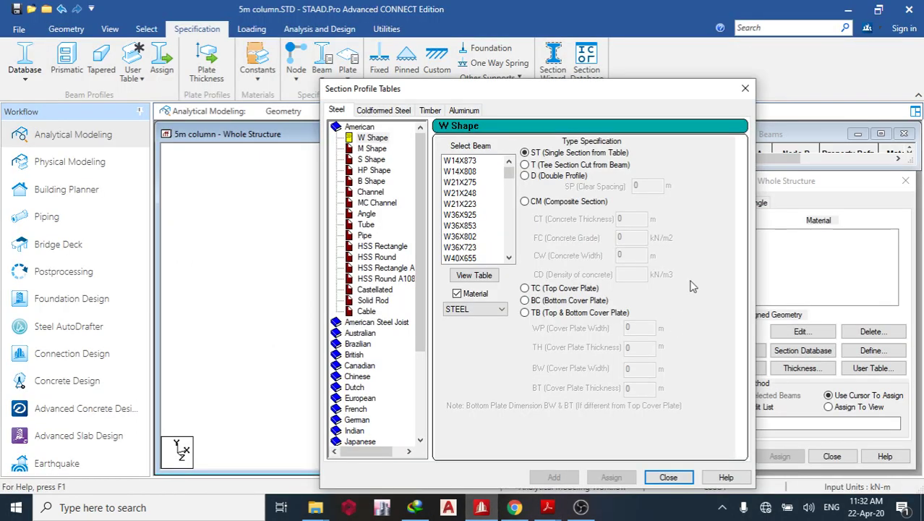
click(353, 355)
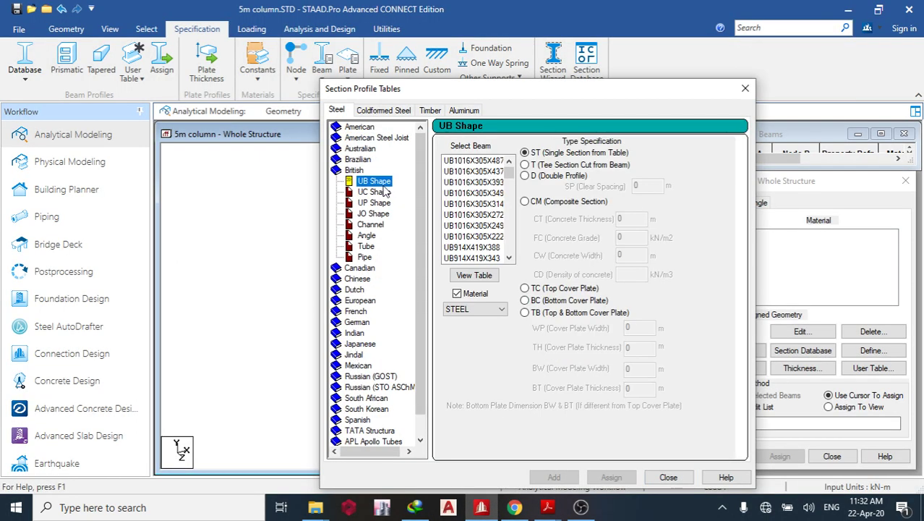
click(374, 192)
drag(510, 171, 512, 228)
click(479, 258)
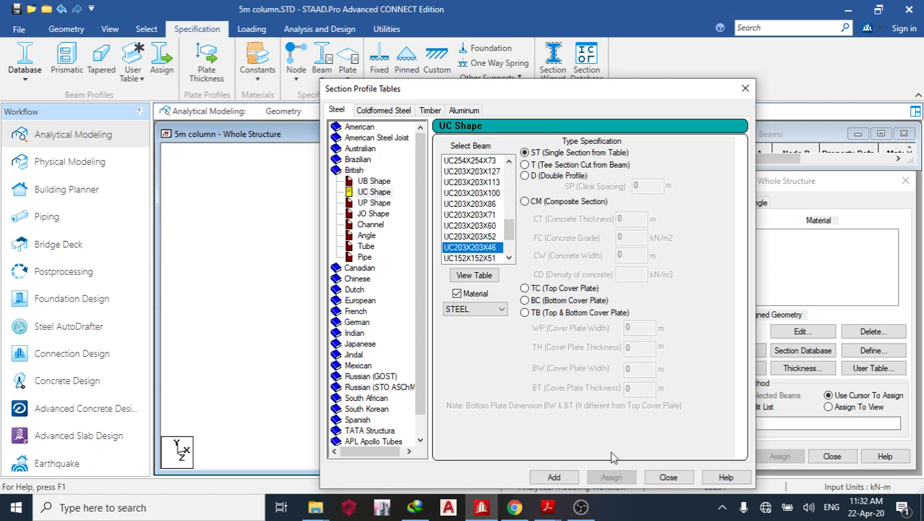
click(554, 478)
click(668, 477)
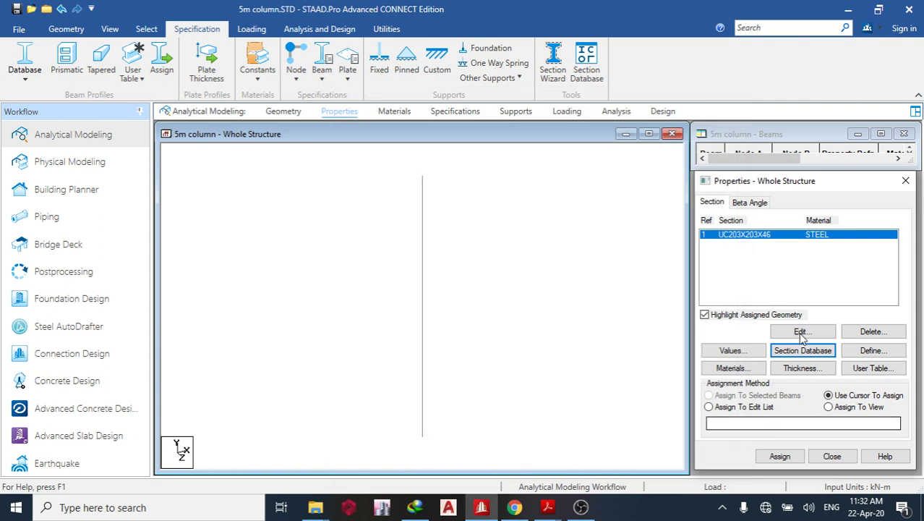
click(780, 456)
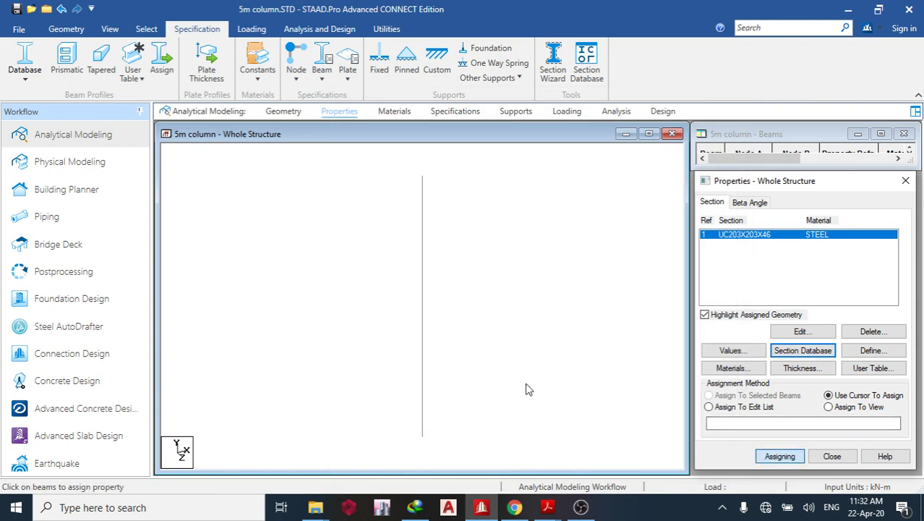
click(424, 301)
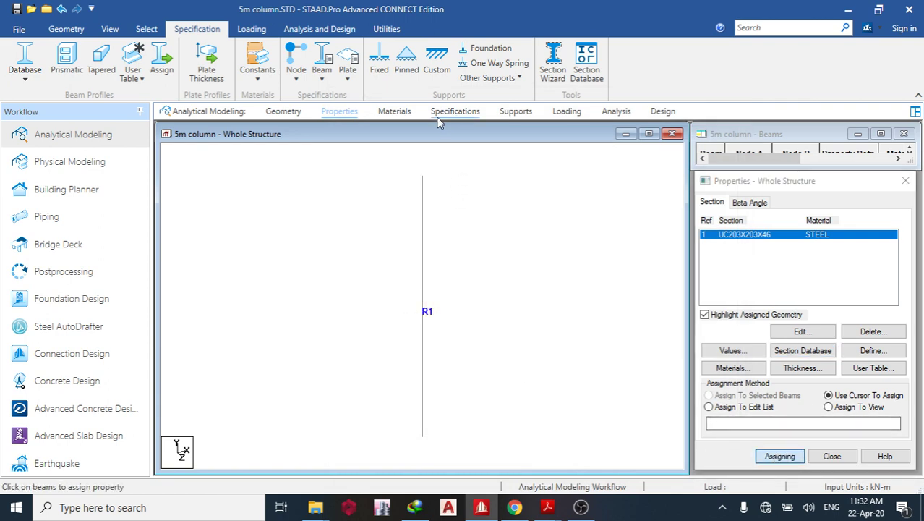
- Check the column's material against STEEL in the isotropic materials list and view the member specifications
click(395, 112)
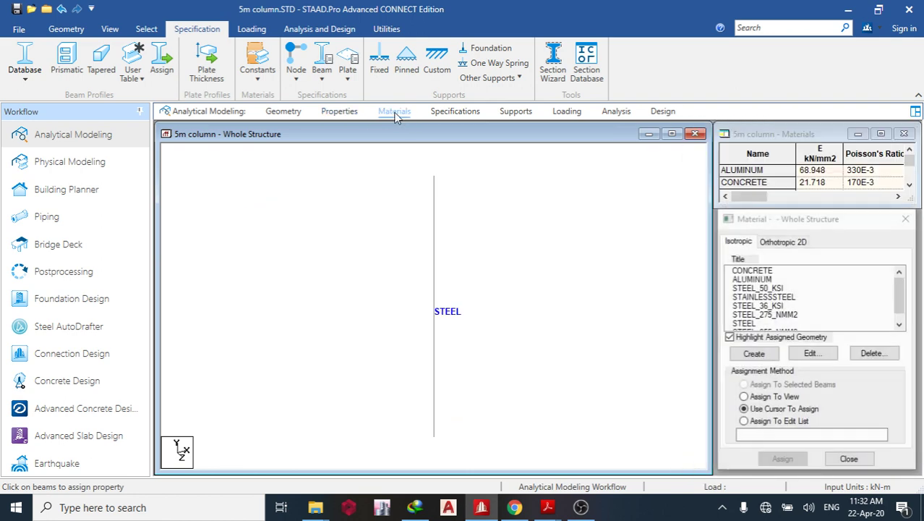
scroll(763, 306, down, 1)
click(745, 313)
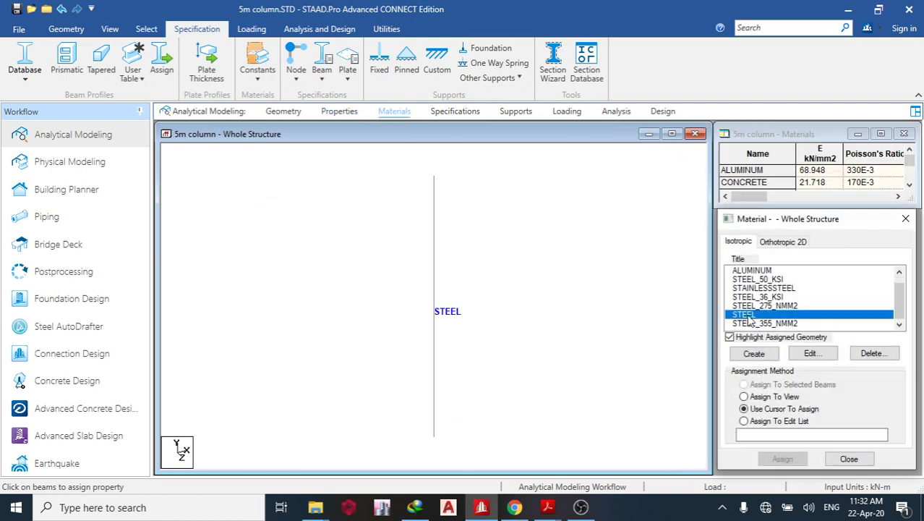
click(460, 116)
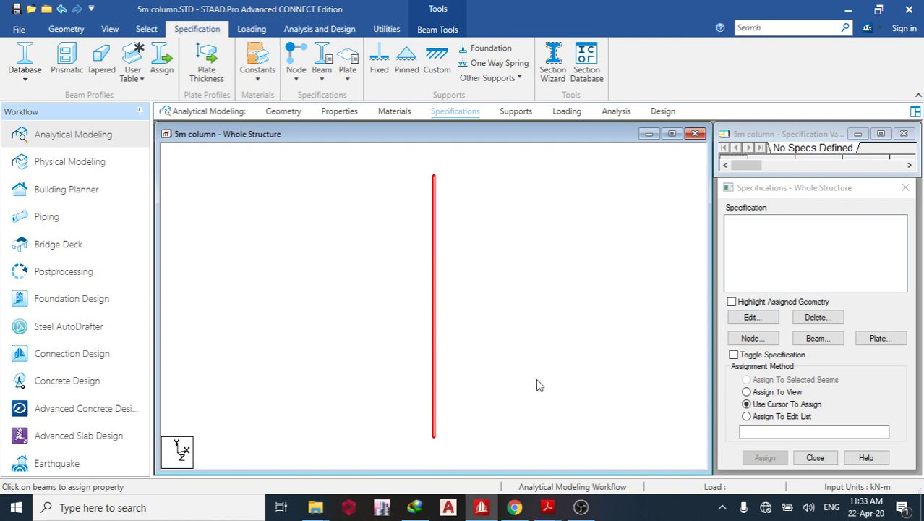
- Consult Figure 11.1 in the Sci_p364 PDF, and create a pinned support in STAAD.Pro for the column
click(515, 115)
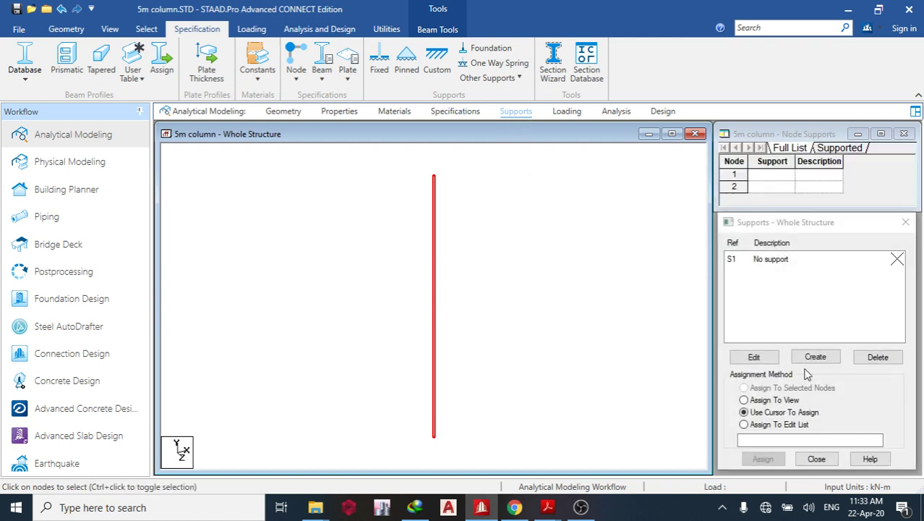
mouse_move(551, 510)
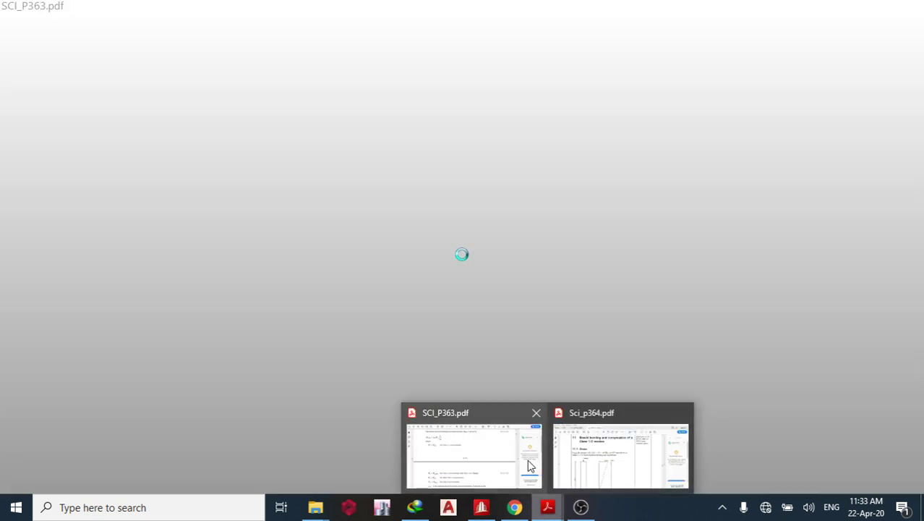
click(633, 442)
scroll(452, 273, down, 3)
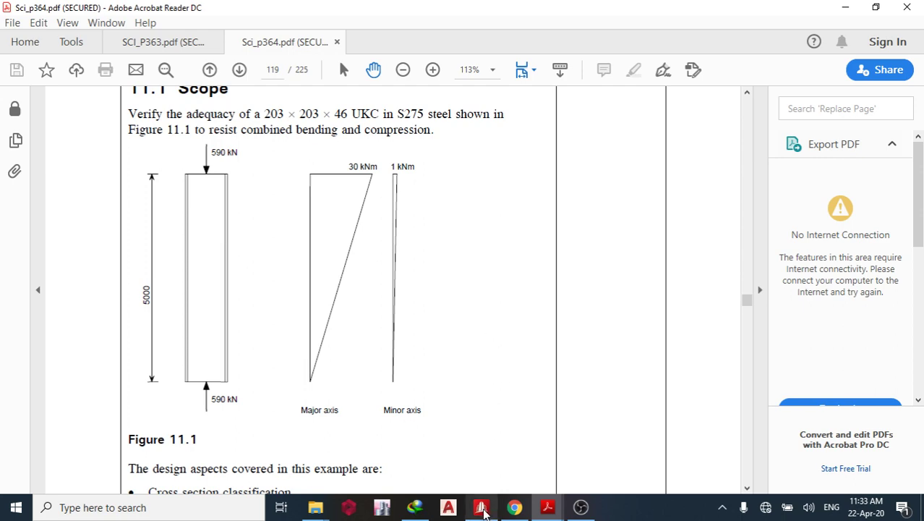
click(481, 507)
click(816, 358)
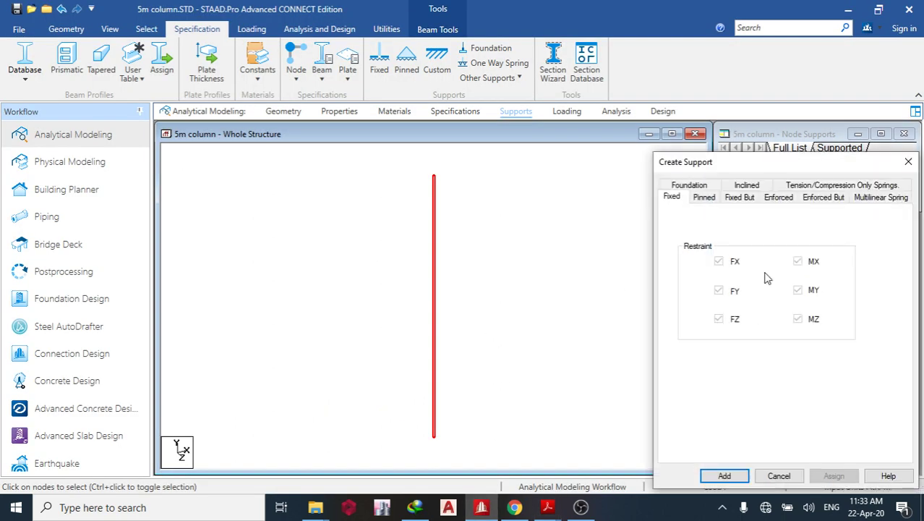
click(704, 196)
click(725, 476)
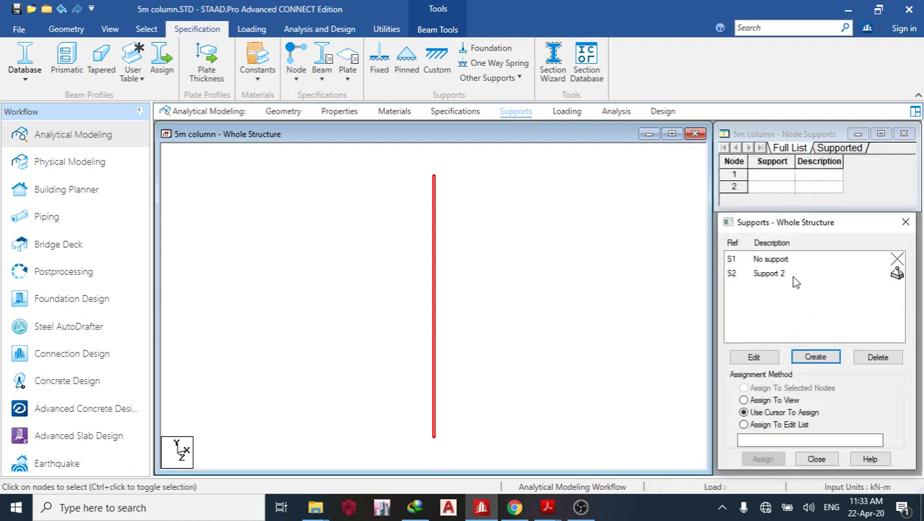
- Assign the pinned support to the column's base node
click(794, 281)
click(764, 459)
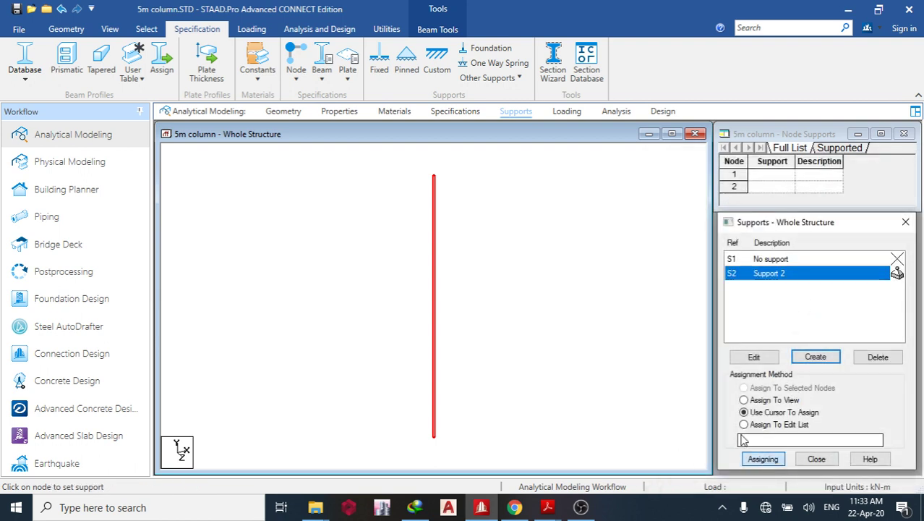
click(434, 442)
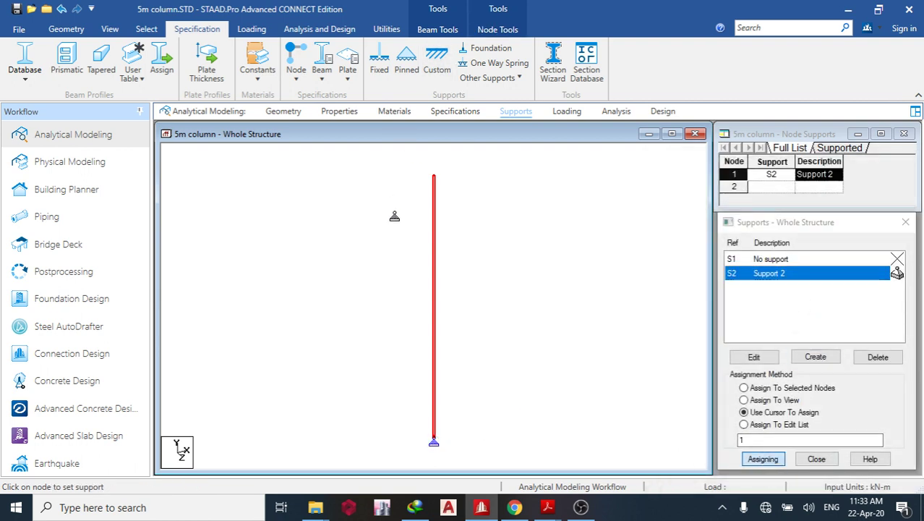
- Create a Fixed But support with FY, MX and MZ released
click(815, 359)
click(741, 198)
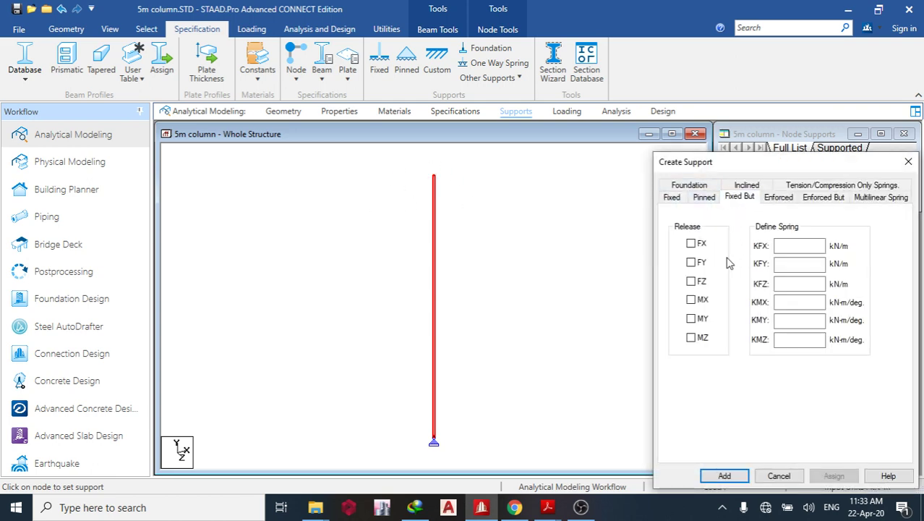
click(694, 263)
click(692, 300)
click(692, 338)
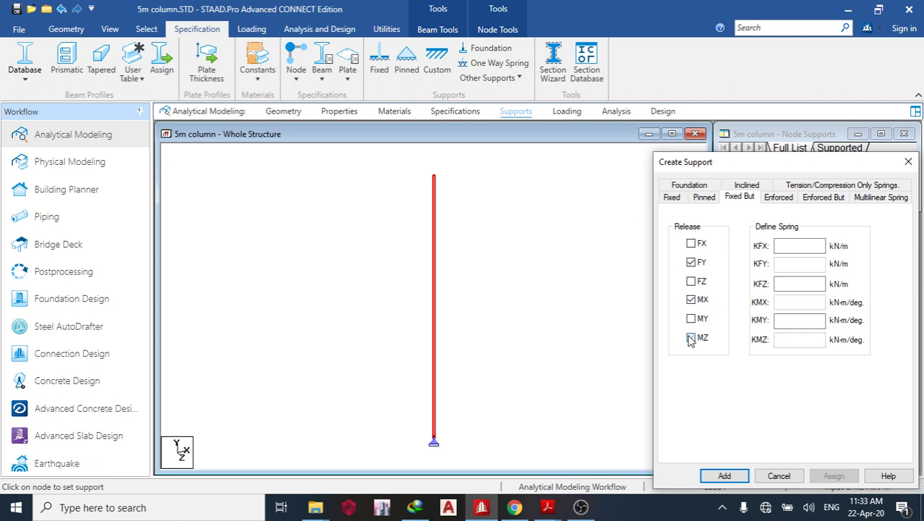
click(724, 476)
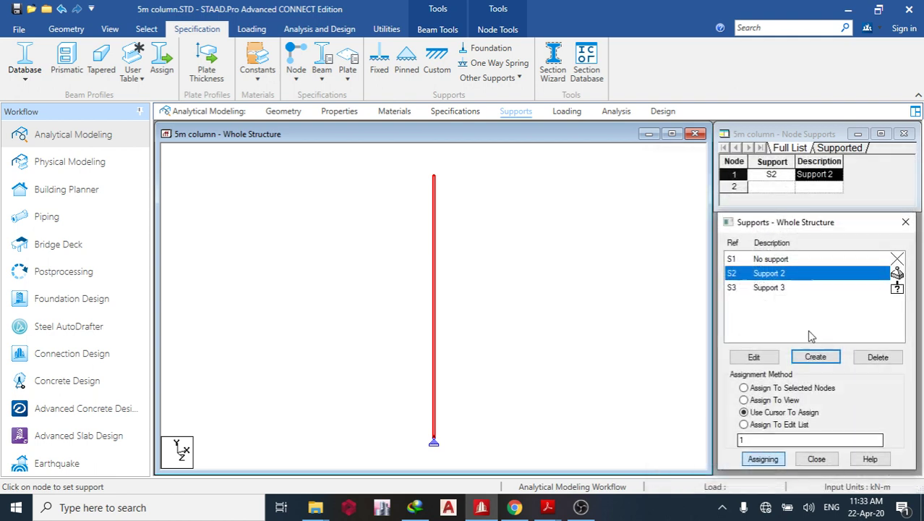
- Assign the Fixed But support to the column's top node
click(774, 287)
click(768, 460)
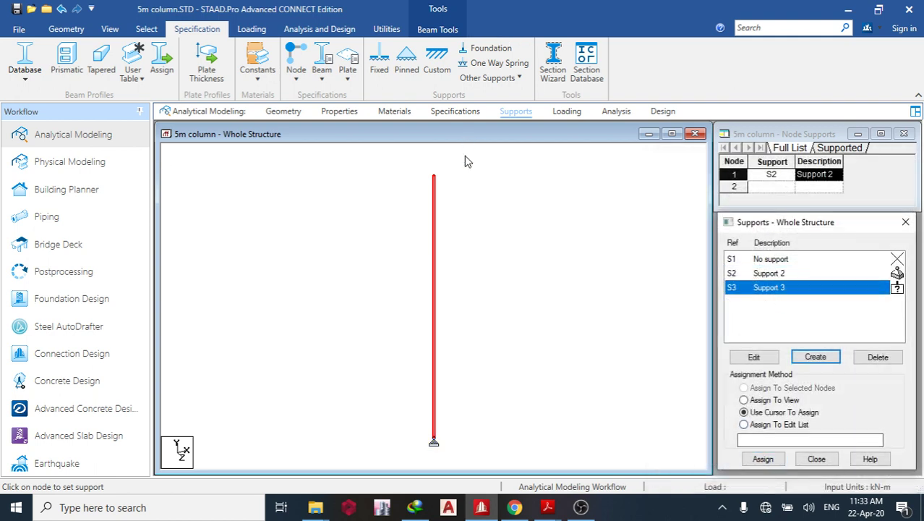
click(436, 181)
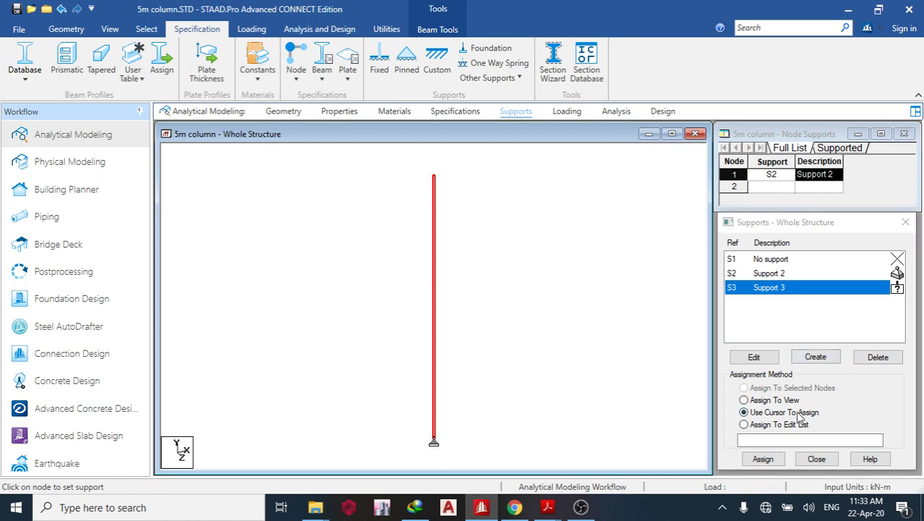
click(769, 459)
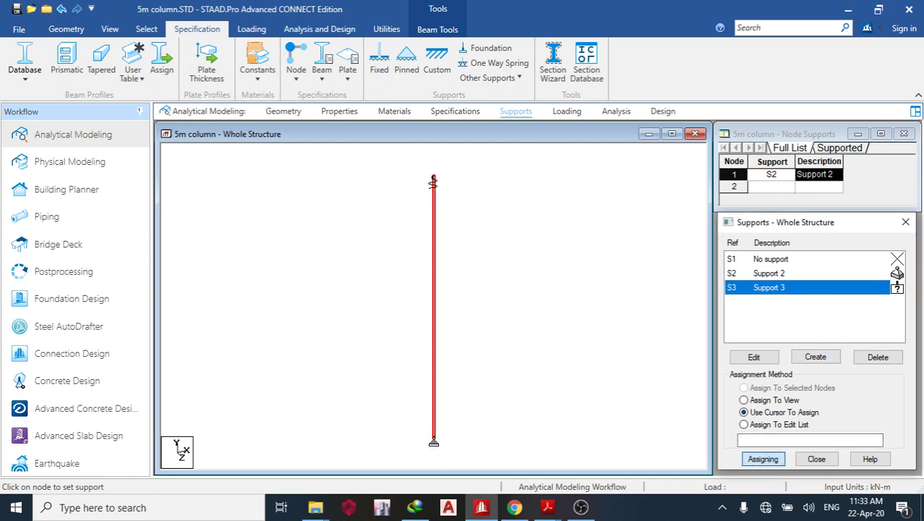
click(432, 182)
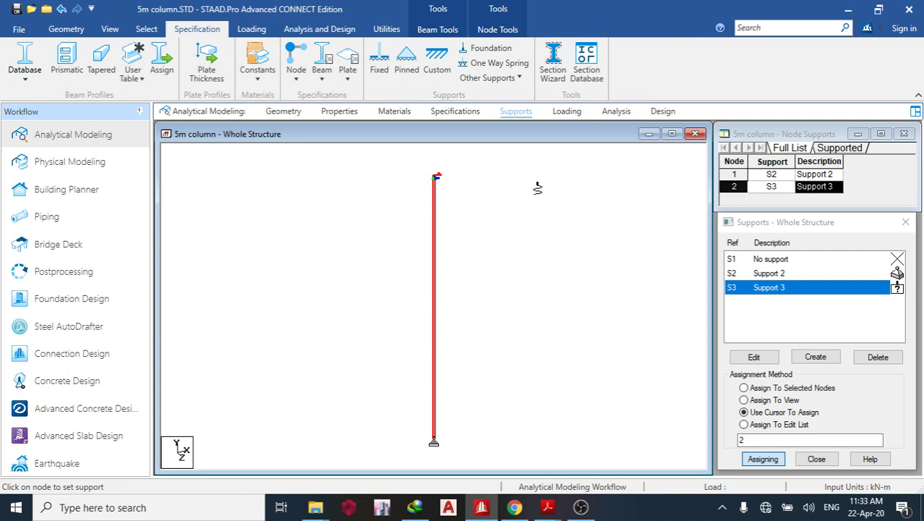
click(464, 203)
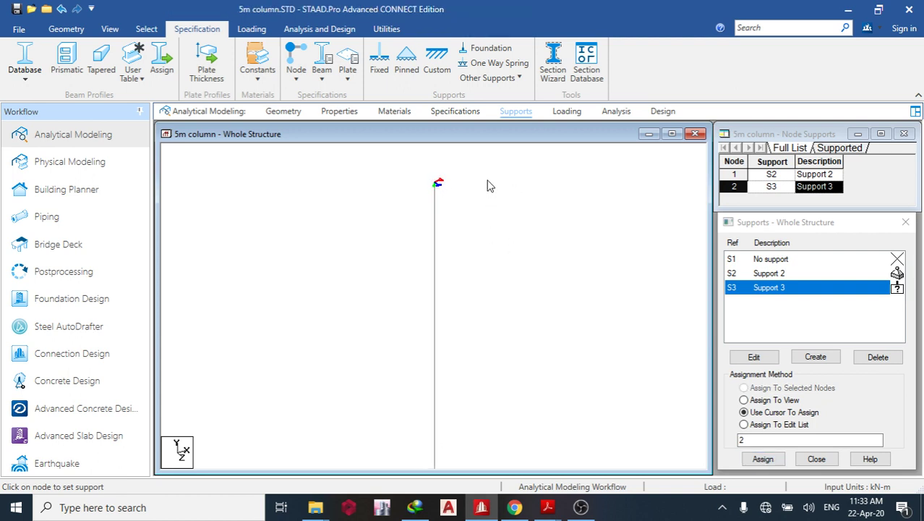
scroll(487, 199, up, 1)
scroll(487, 199, down, 2)
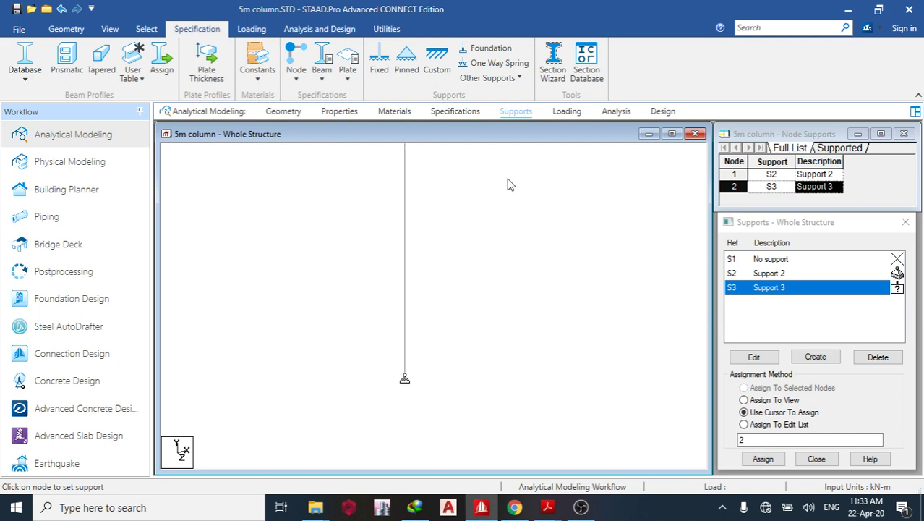
- Open the load definitions in STAAD.Pro and consult the column's axial load and end moments in Figure 11.1 of the Sci_p364 PDF
click(567, 111)
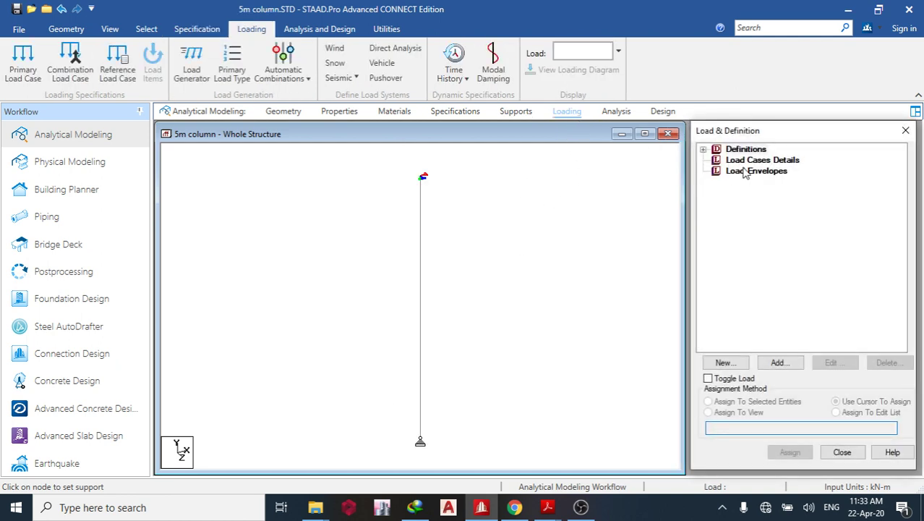
mouse_move(548, 506)
click(573, 439)
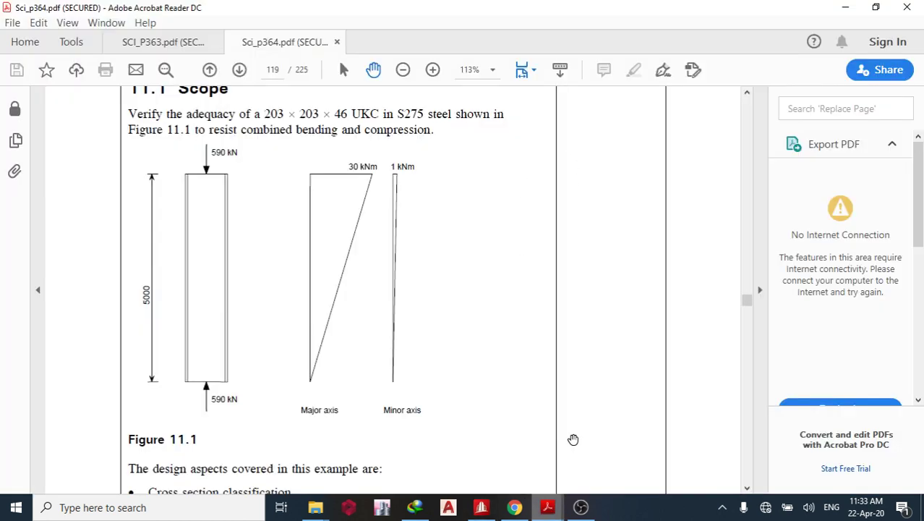
scroll(459, 317, up, 3)
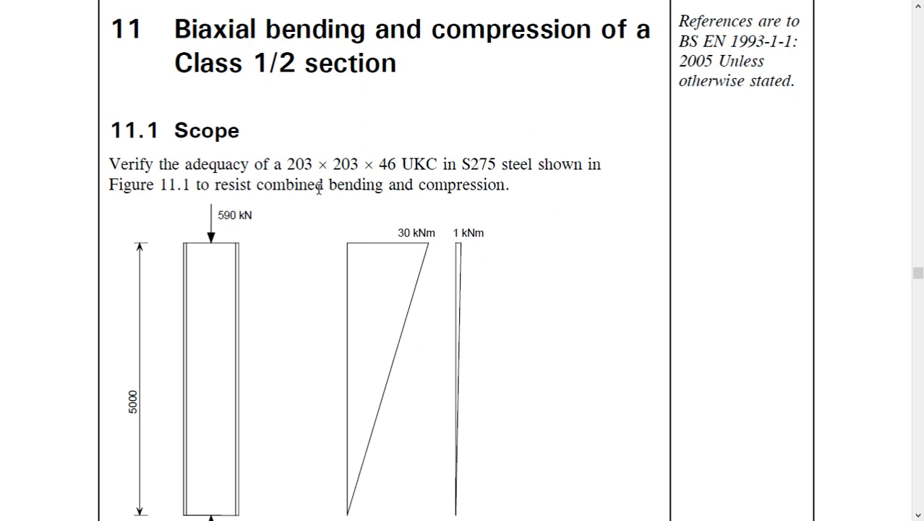
key(Escape)
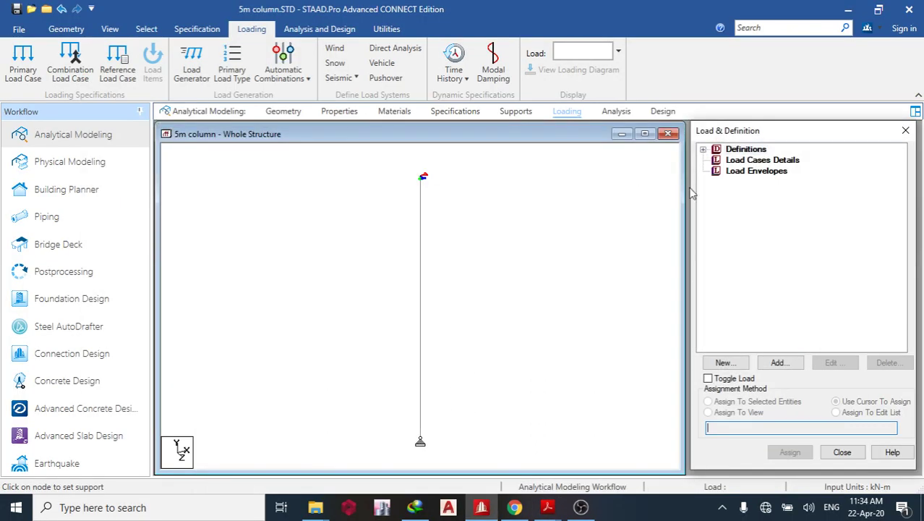
- Back in STAAD.Pro, add primary load case 1 titled "design load" with loading type None
click(752, 160)
click(782, 364)
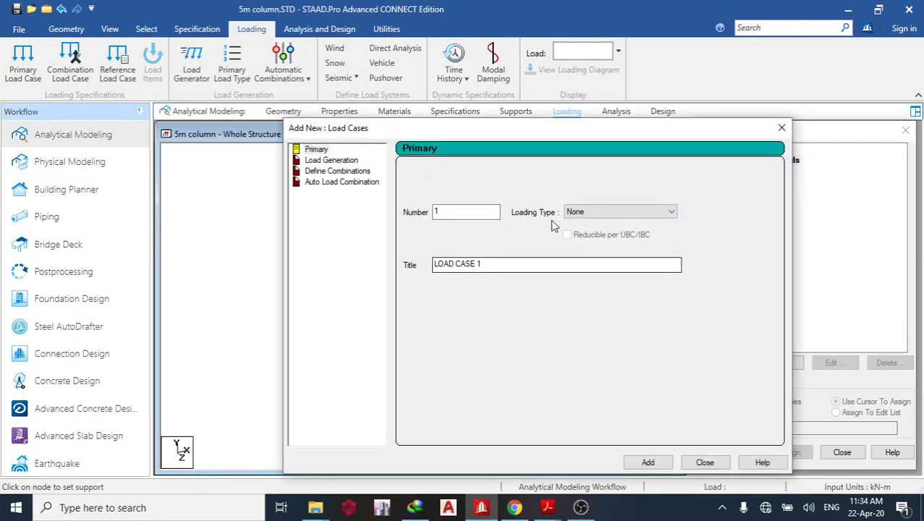
drag(529, 268, 390, 268)
text(design load)
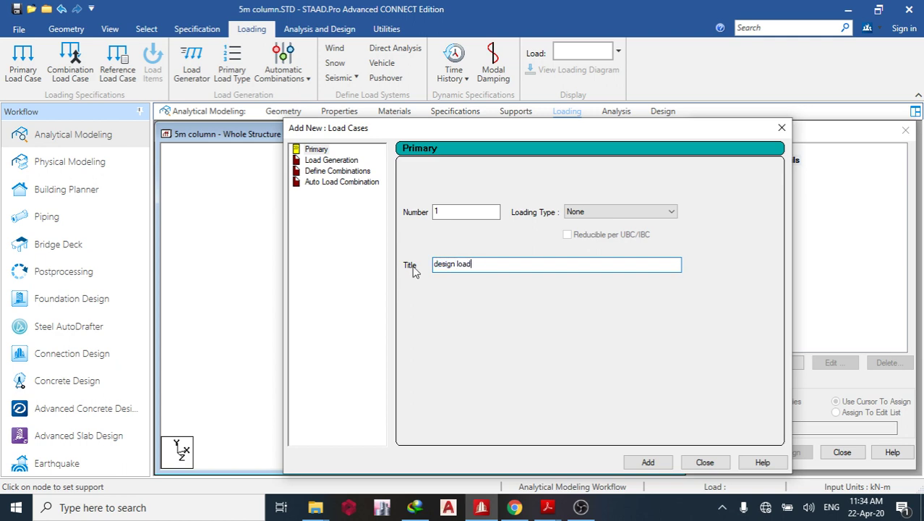
click(648, 462)
click(704, 462)
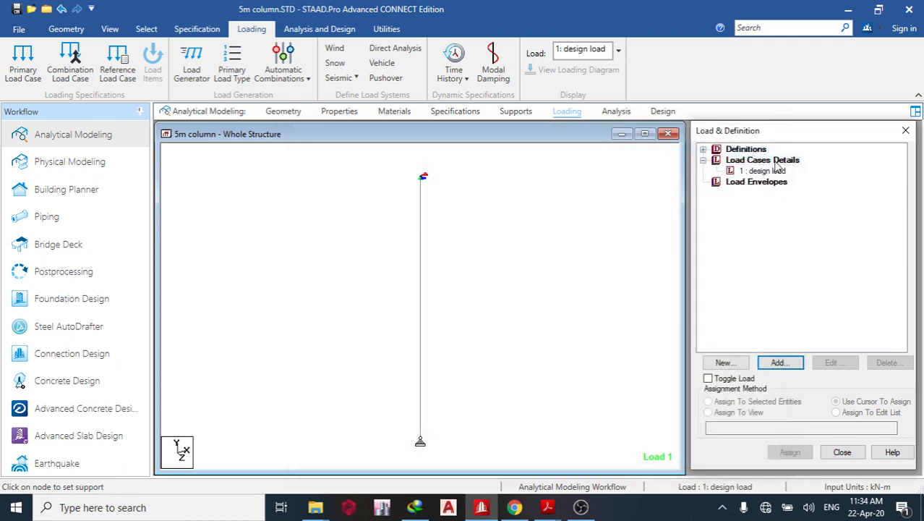
- Add a nodal load to the design load case with Fy -590 kN, Mx 1 kNm and Mz 30 kNm
click(781, 362)
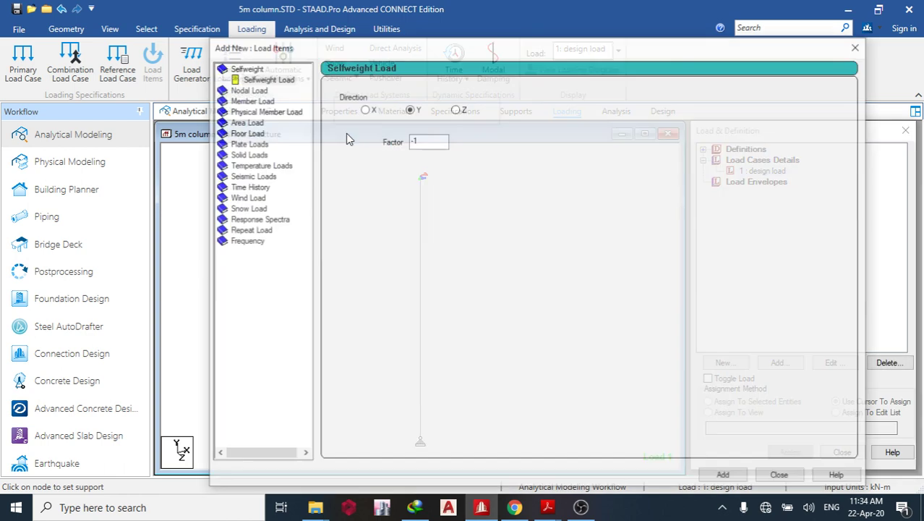
click(246, 88)
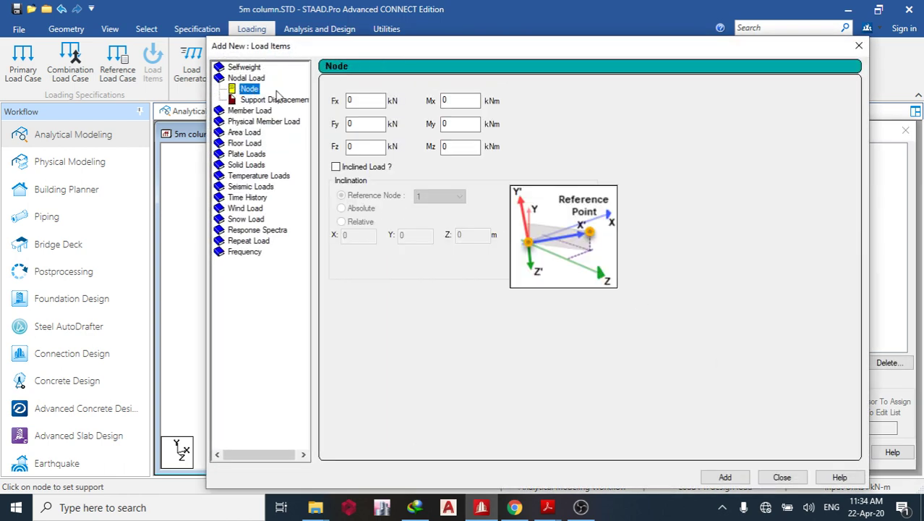
double_click(358, 124)
text(-590)
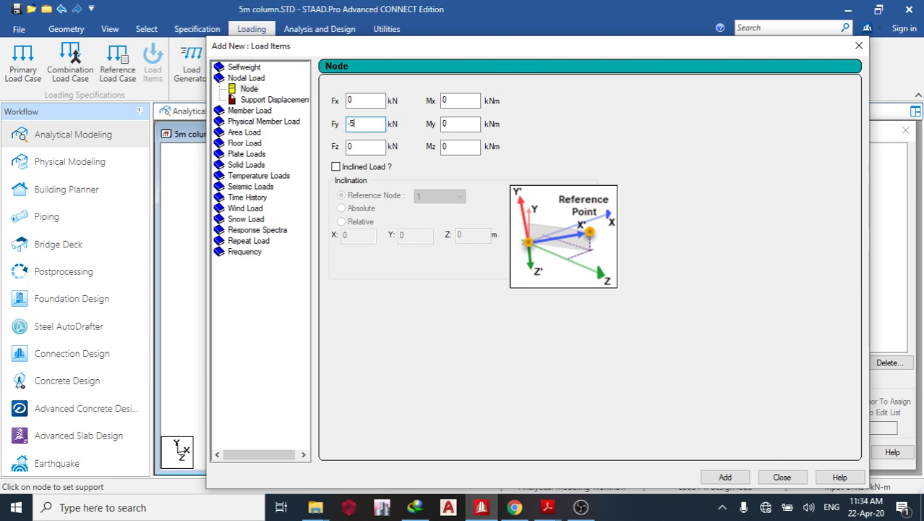
double_click(457, 100)
text(1)
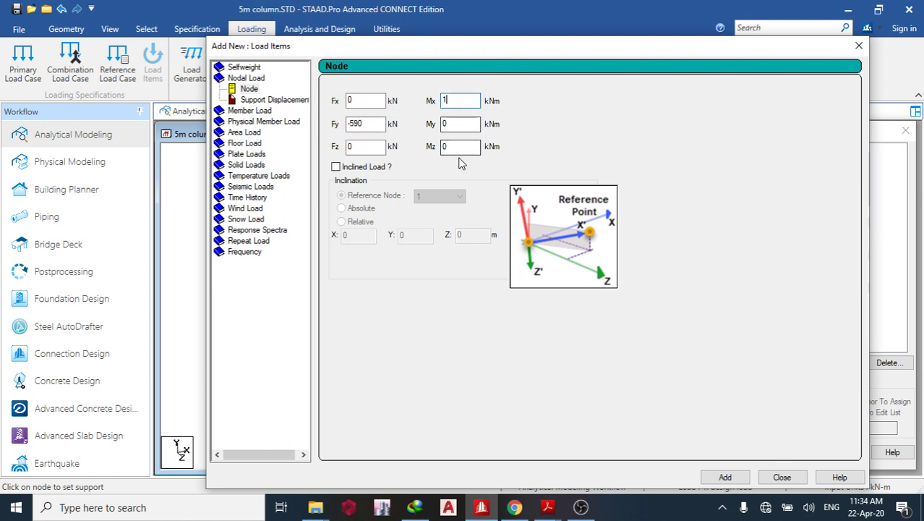
double_click(448, 147)
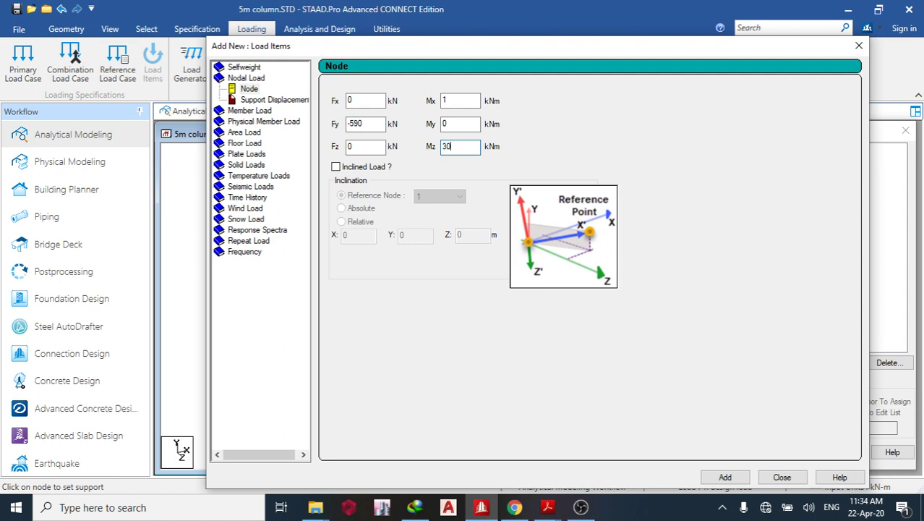
click(731, 477)
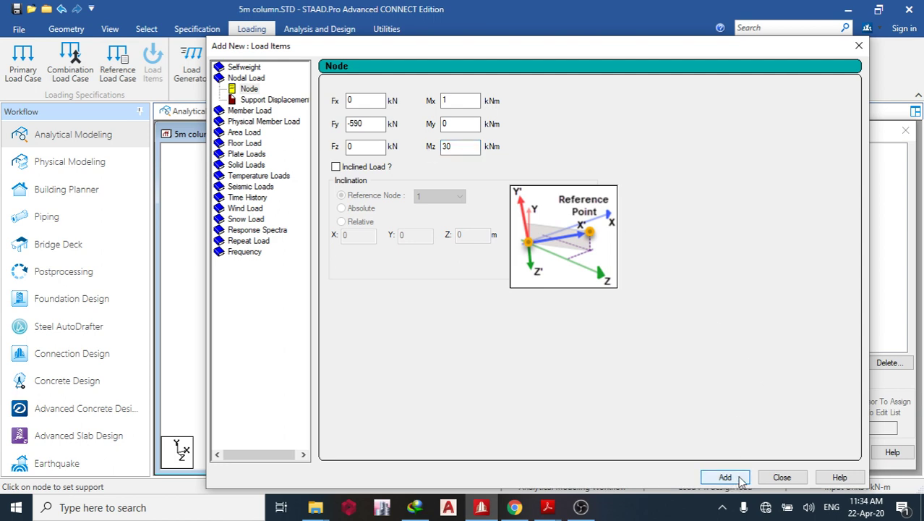
click(782, 478)
- Delete the duplicate nodal load and assign the remaining one to the column's top node
click(773, 193)
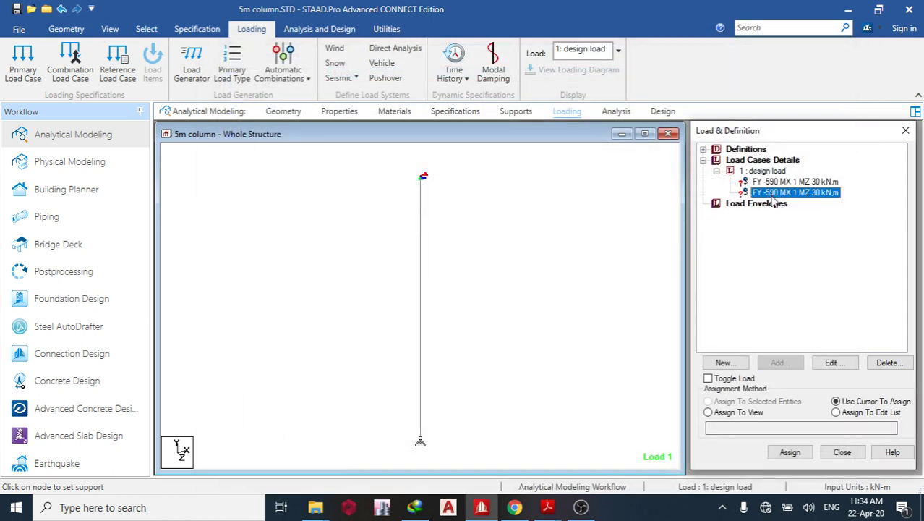
key(Delete)
click(796, 181)
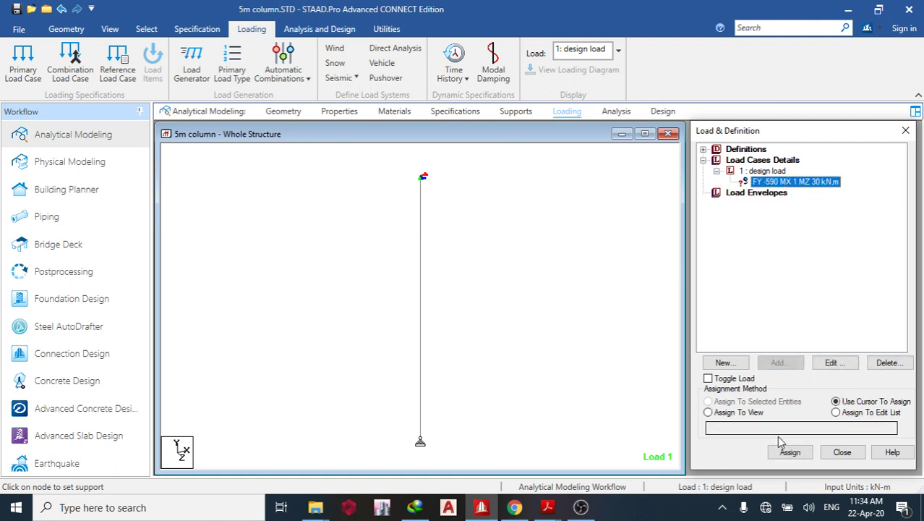
click(790, 453)
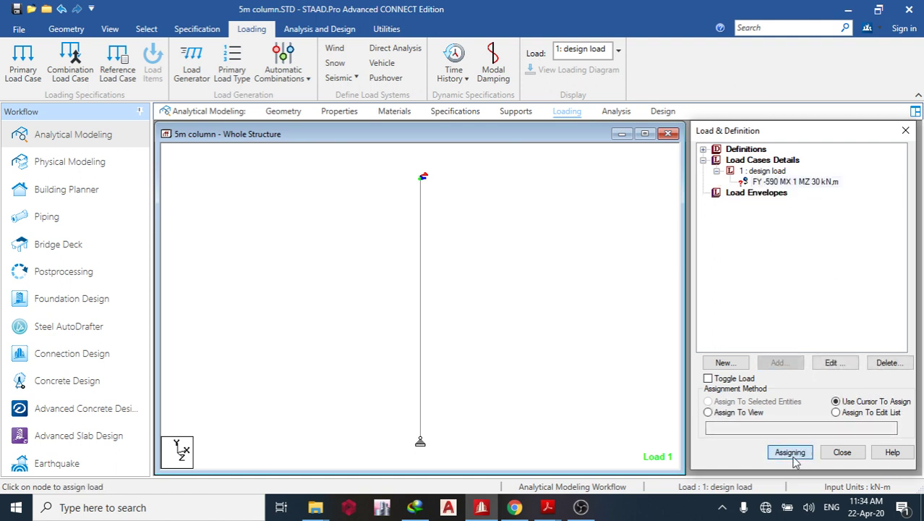
click(423, 176)
middle_drag(468, 210, 413, 196)
scroll(419, 295, down, 2)
scroll(425, 318, up, 5)
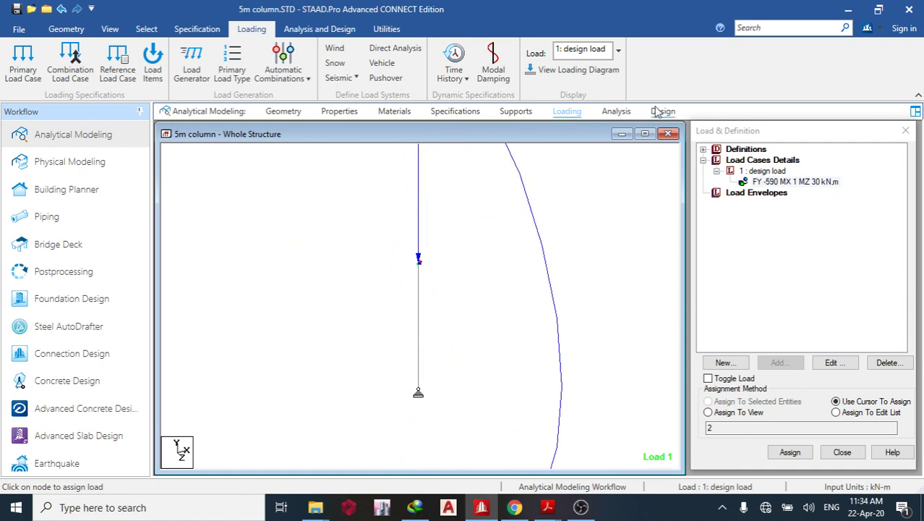
- Add a Perform Analysis command with the No Print option
click(616, 111)
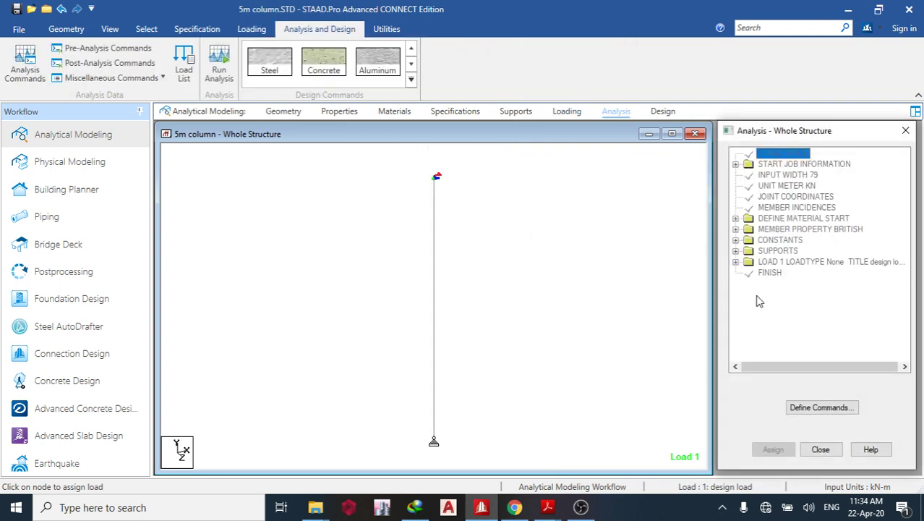
click(822, 407)
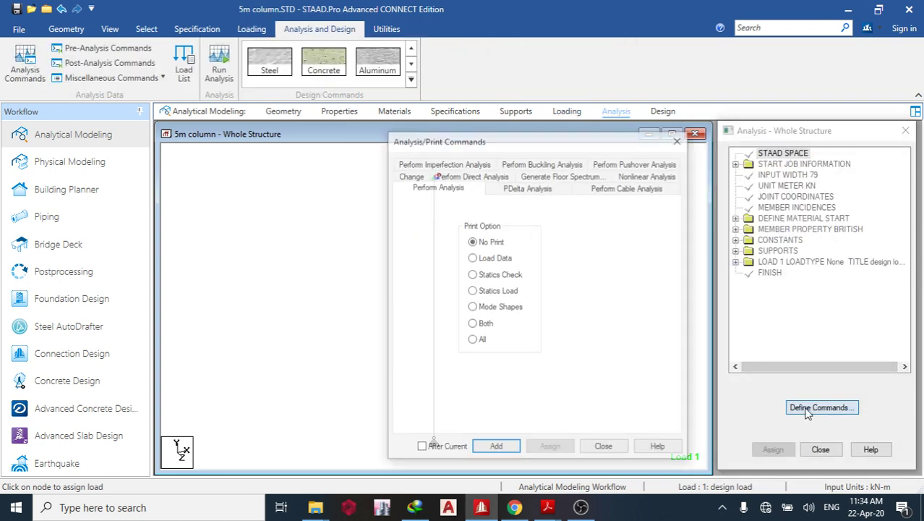
click(496, 448)
click(605, 448)
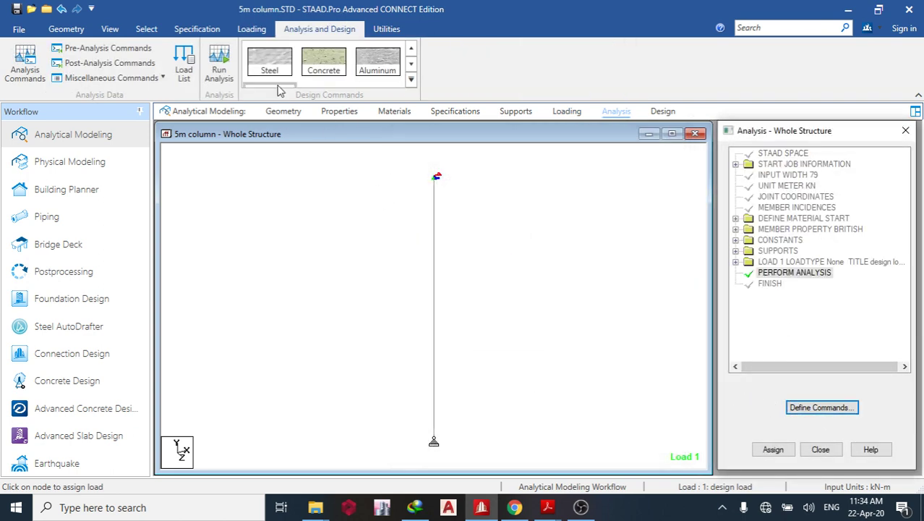
- Save the model and run the analysis, continuing into post-processing mode with the design load case selected
click(225, 73)
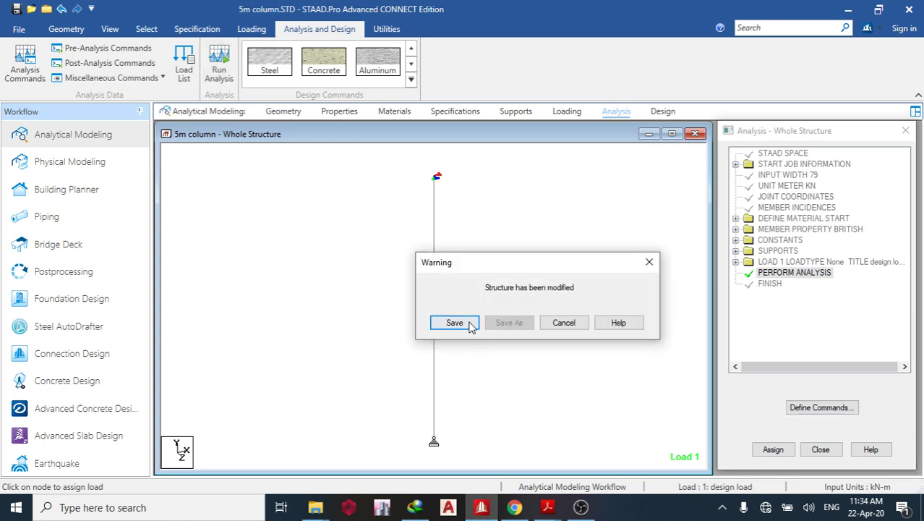
click(448, 322)
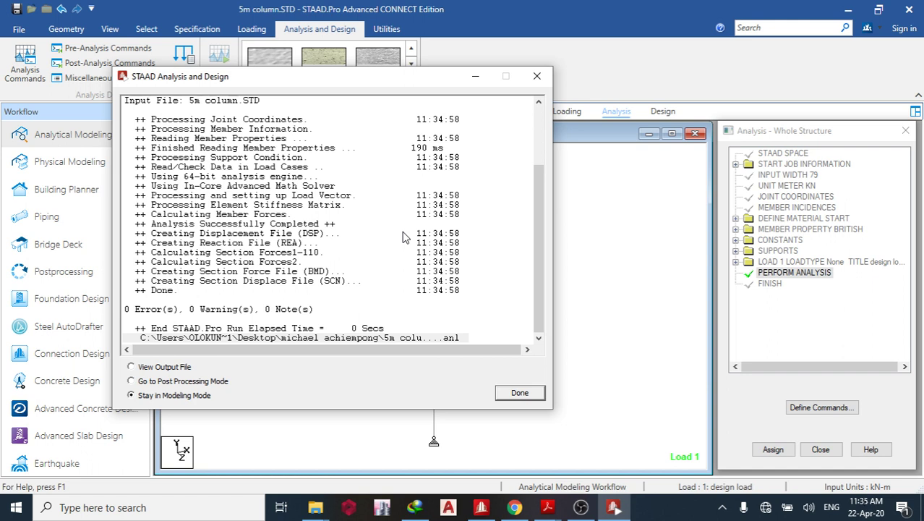
click(229, 381)
click(524, 392)
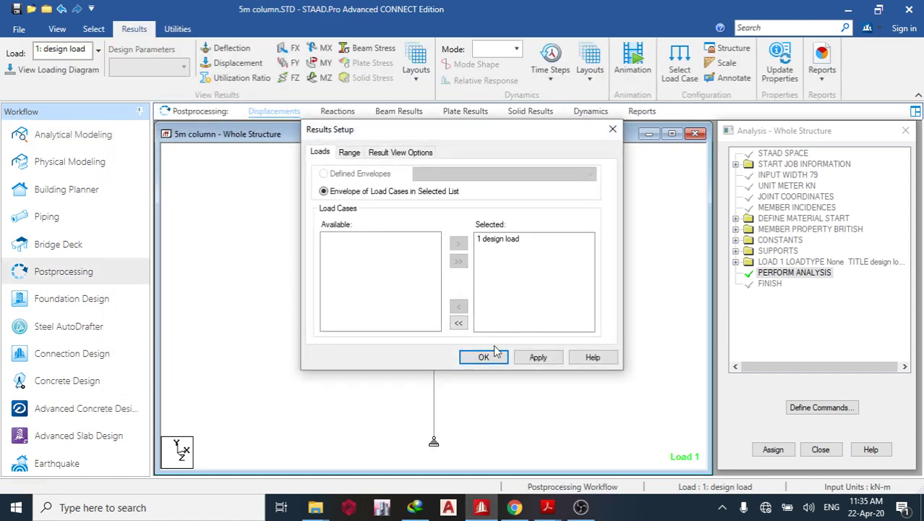
click(484, 357)
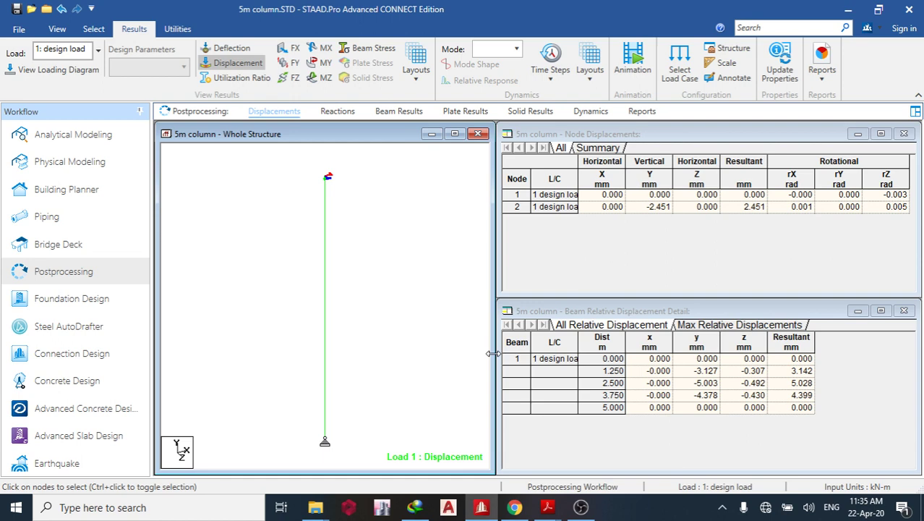
- Compare the column's beam forces and Bending Z diagram with the moment diagrams in Figure 11.1 of the Sci_p364 PDF
click(395, 116)
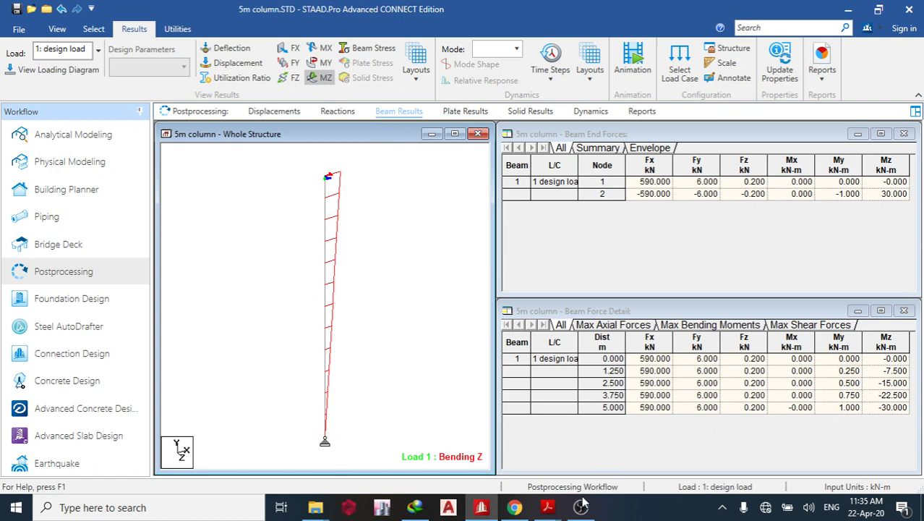
mouse_move(547, 507)
click(620, 438)
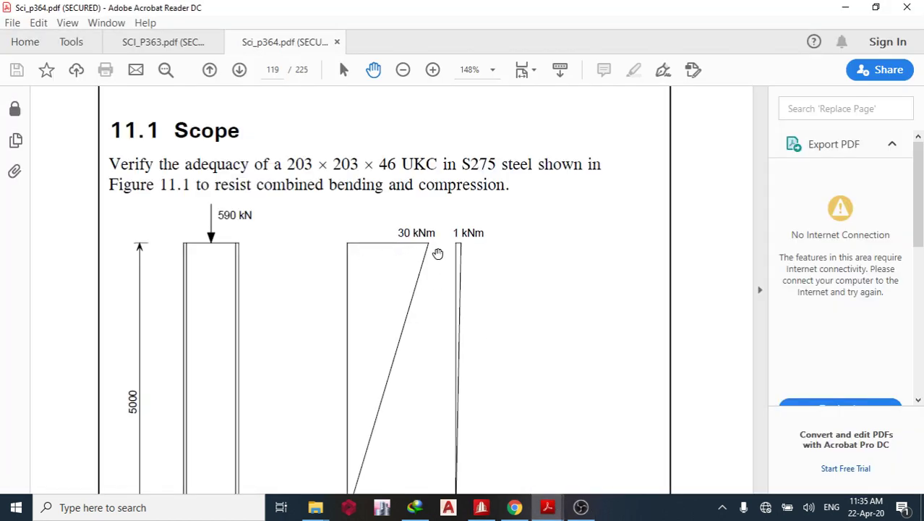
mouse_move(485, 506)
click(483, 441)
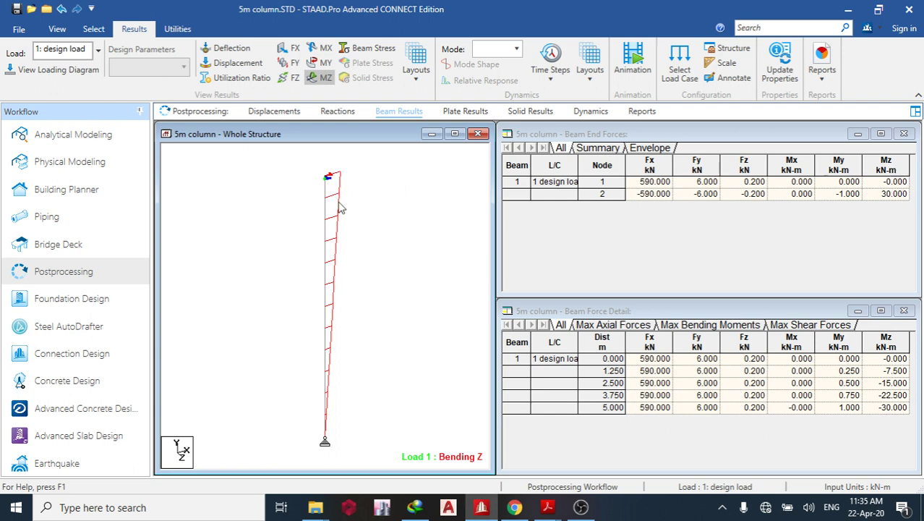
scroll(332, 180, up, 2)
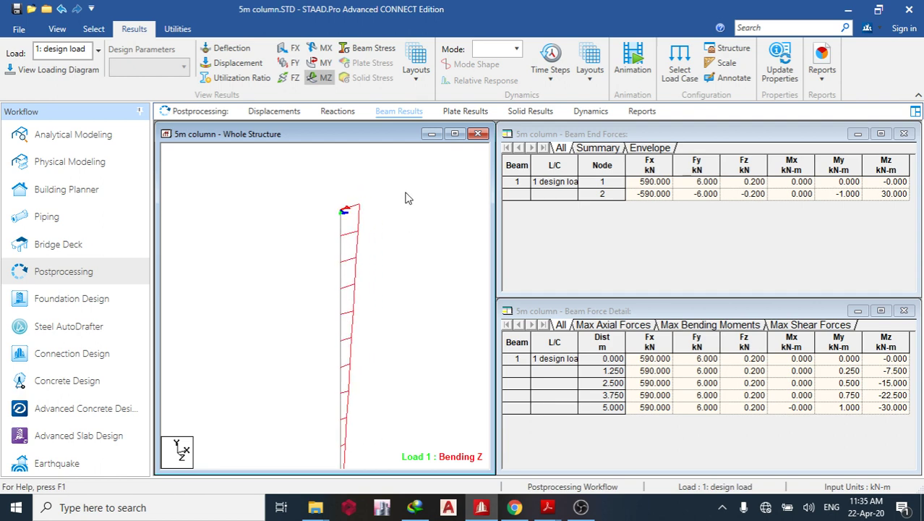
scroll(394, 202, up, 2)
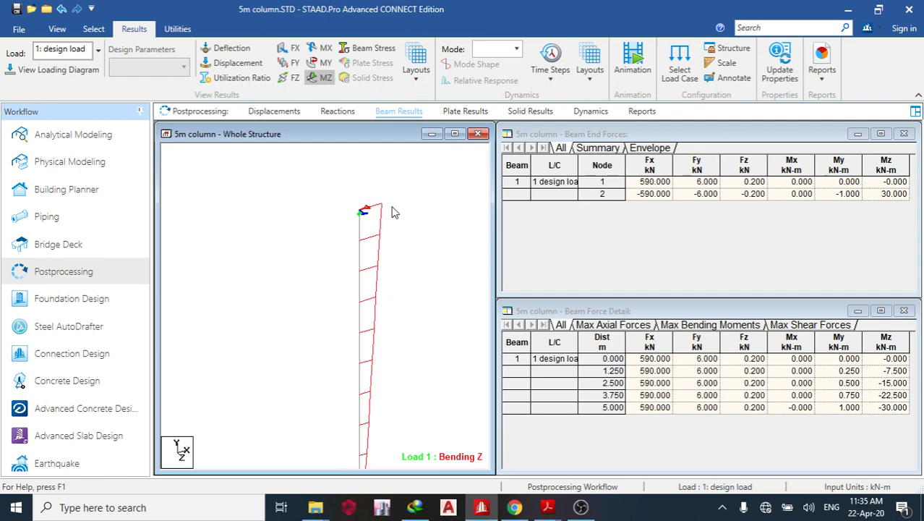
- Display the column's Bending Y diagram for the design load, view it from an angle, and return to the Analytical Modeling workflow
scroll(370, 189, down, 2)
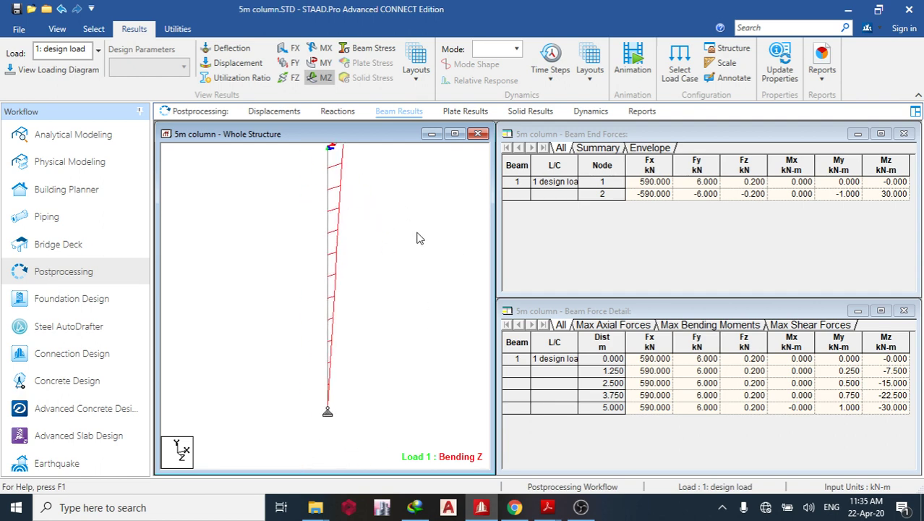
scroll(419, 237, up, 1)
click(325, 63)
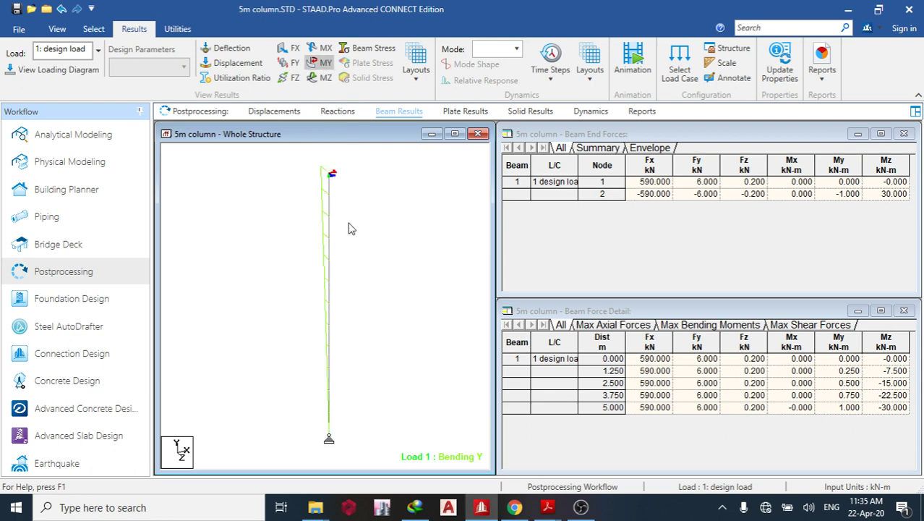
middle_drag(351, 229, 358, 254)
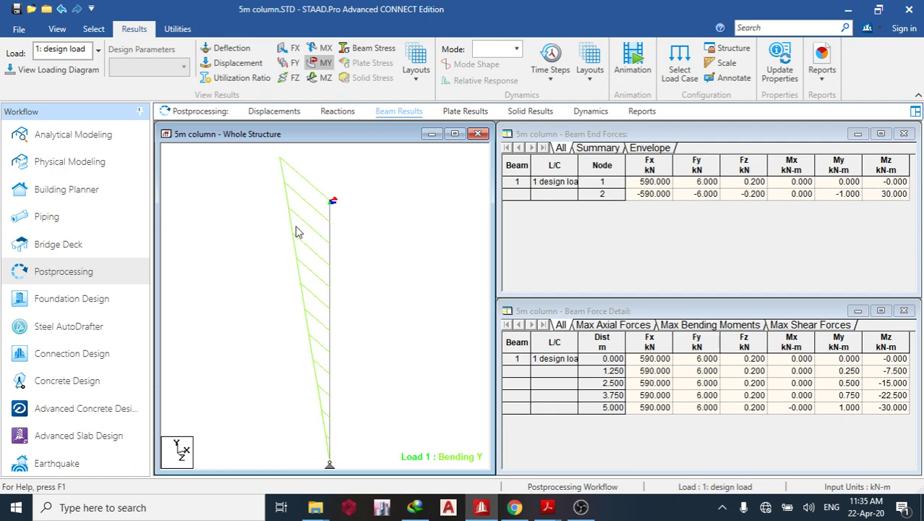
click(142, 144)
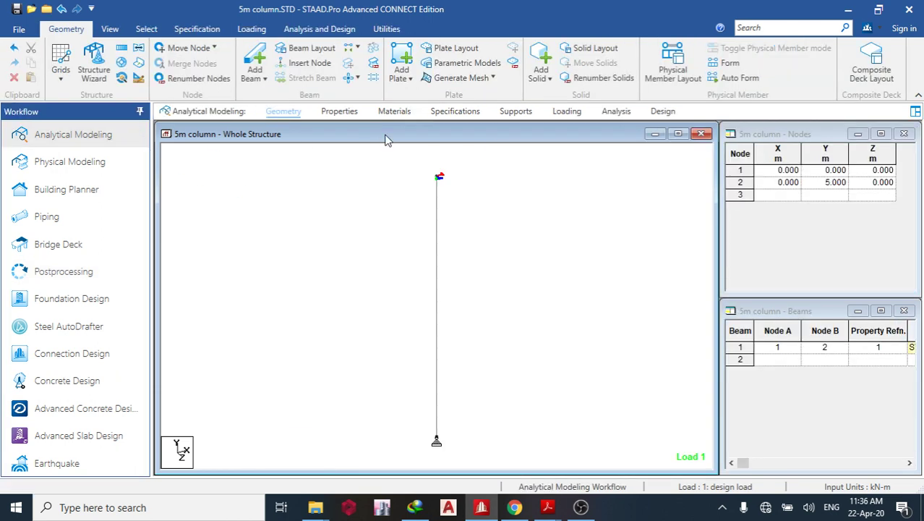
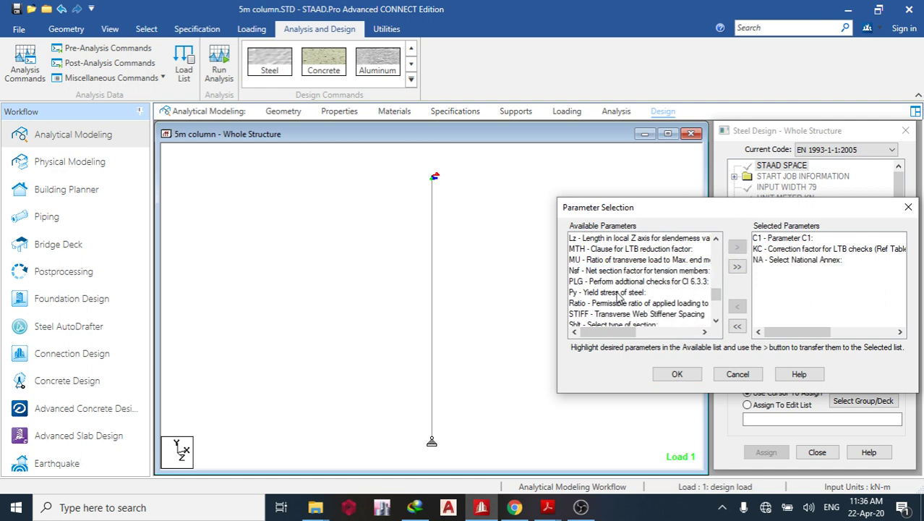
- Add the steel grade (Sgr) and output details (Track) parameters to the selected steel design parameters and confirm the selection
scroll(618, 297, down, 2)
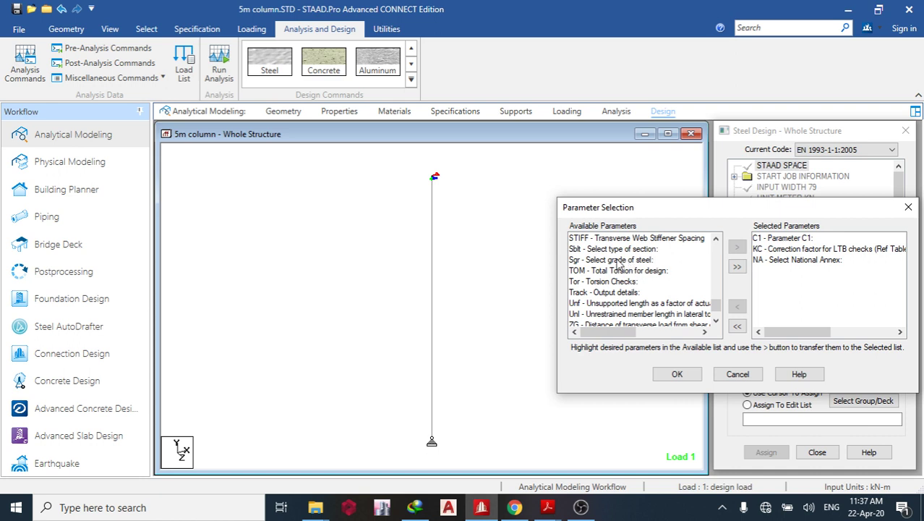
double_click(619, 262)
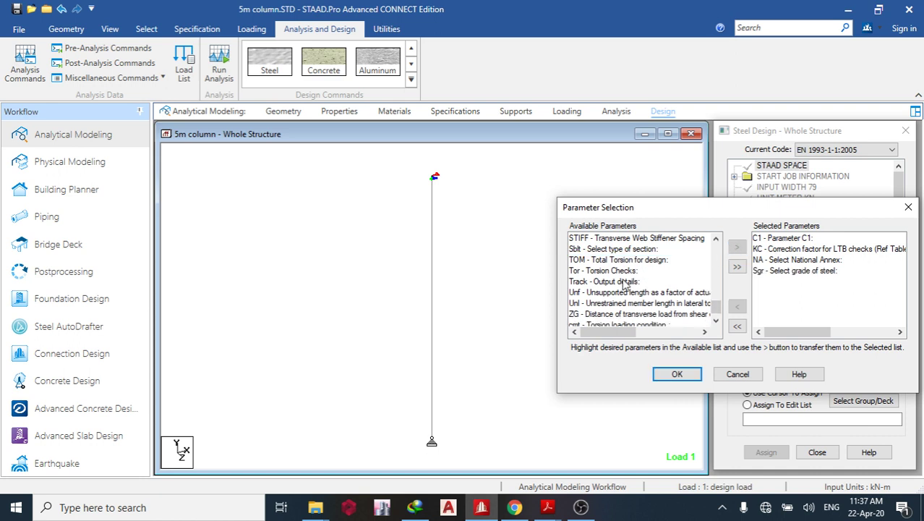
click(614, 282)
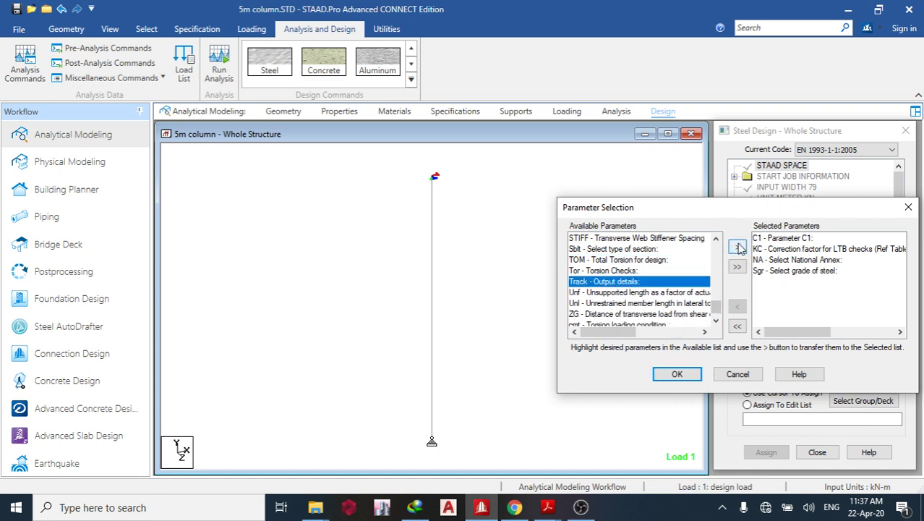
click(736, 246)
click(629, 303)
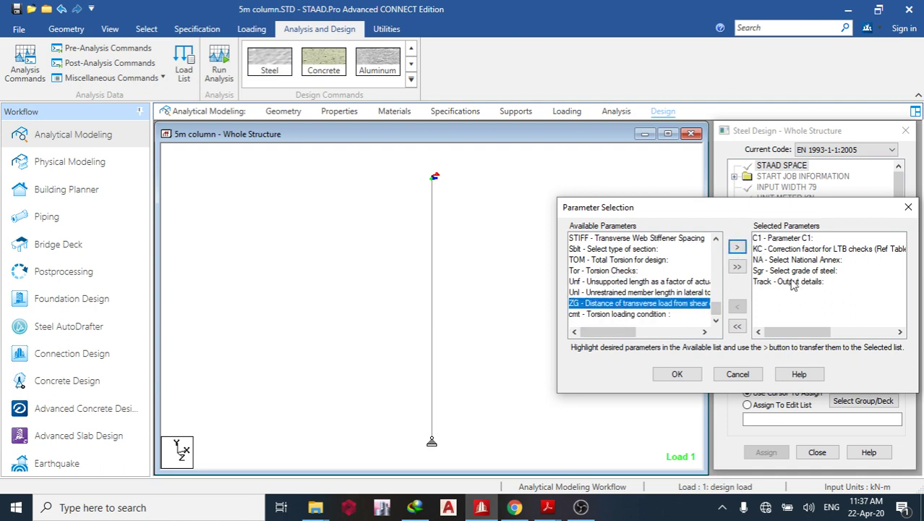
click(678, 375)
- Open the C1 parameter definition and look up the C1 factor for a triangular bending moment diagram in the SCI_P363 PDF
click(811, 341)
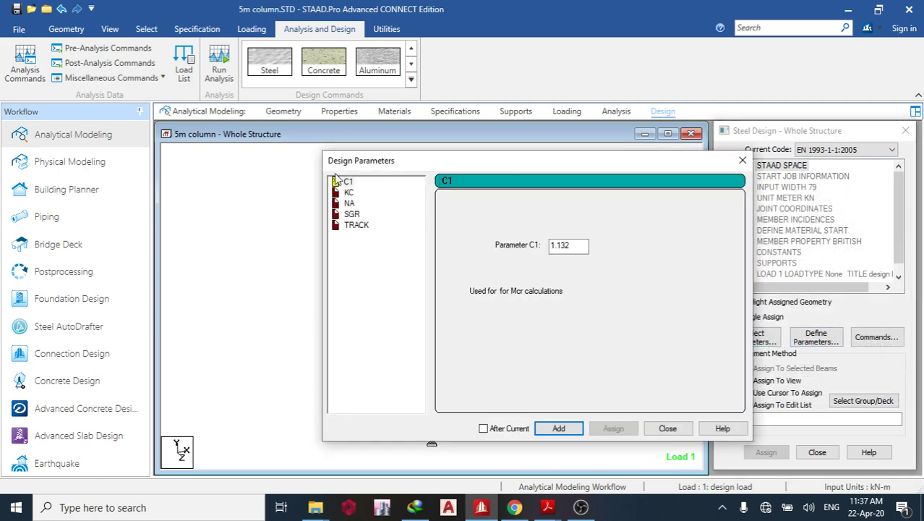
click(348, 182)
mouse_move(547, 507)
click(491, 397)
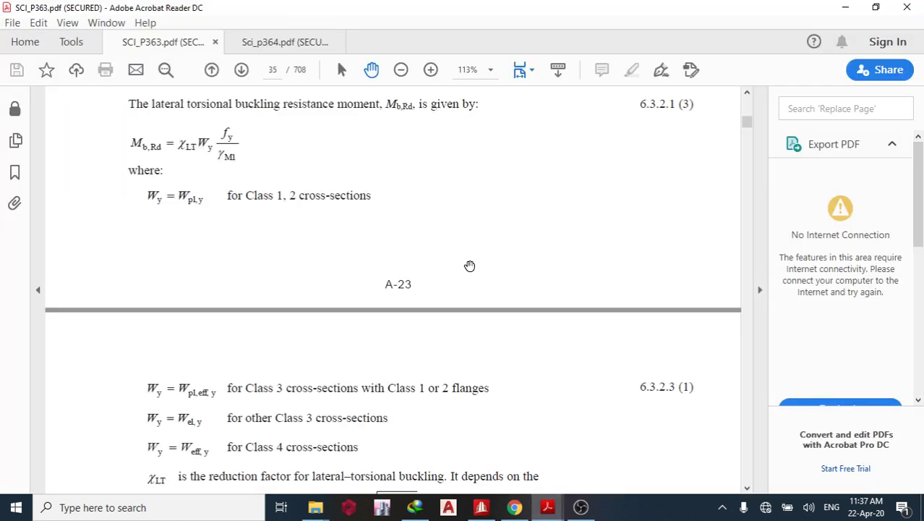
key(ctrl+l)
scroll(469, 266, down, 10)
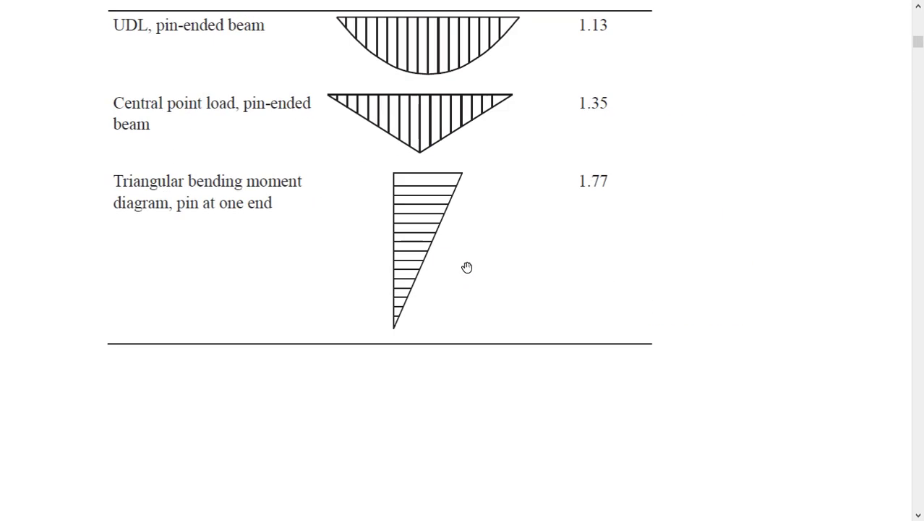
scroll(466, 268, up, 3)
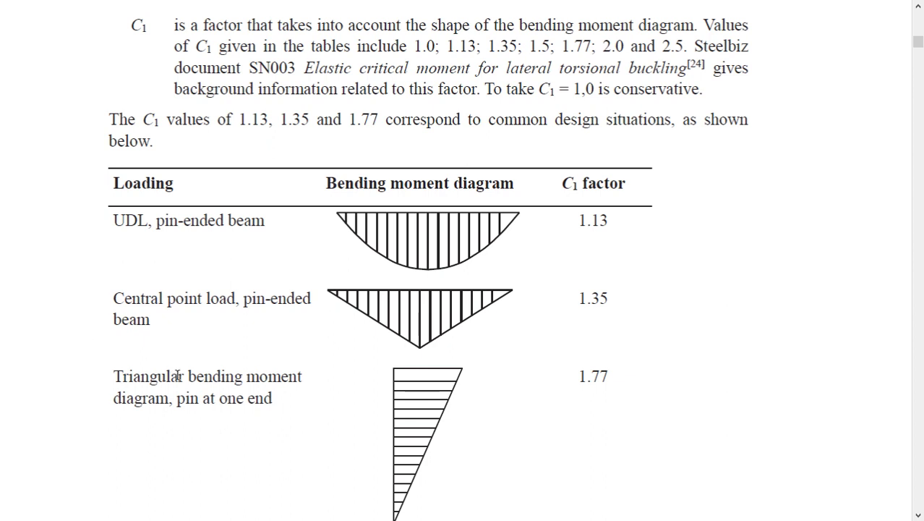
scroll(578, 407, down, 3)
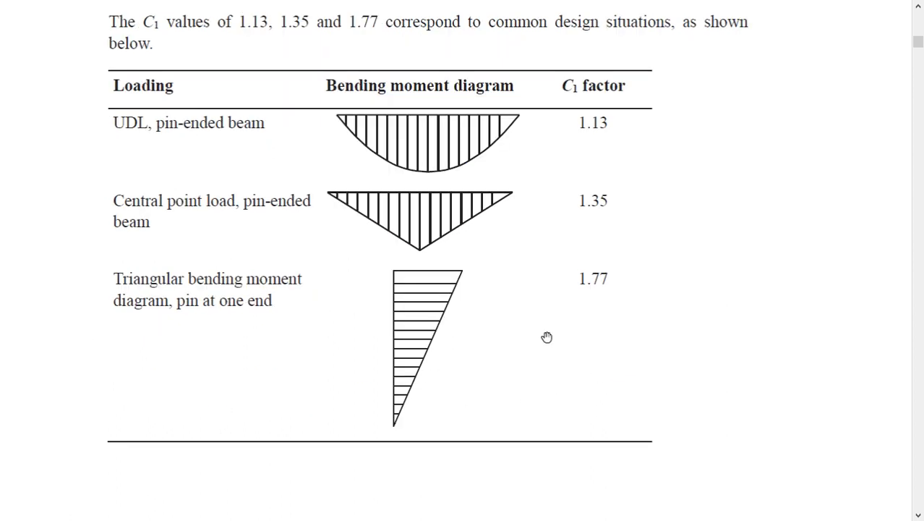
click(481, 507)
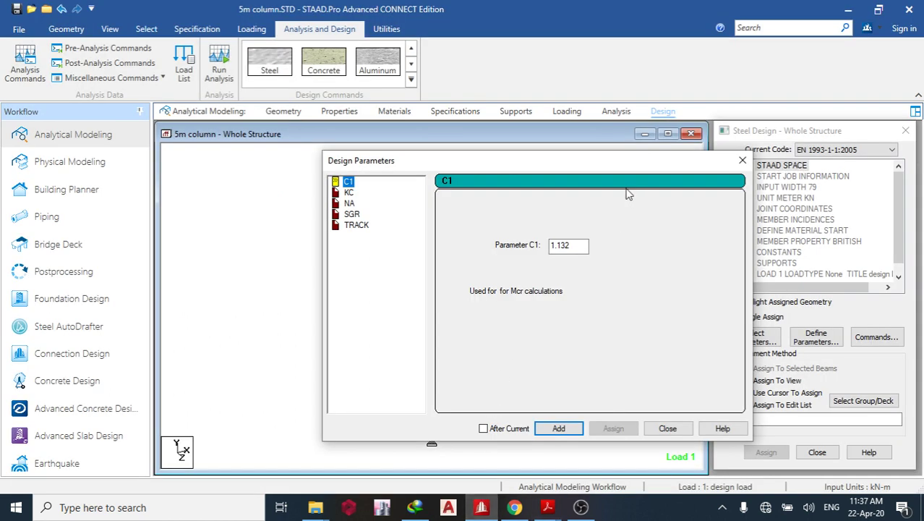
- Set parameter C1 to 1.77, checking it against the SCI_P363 table, and add it to the design parameters
drag(580, 246, 559, 249)
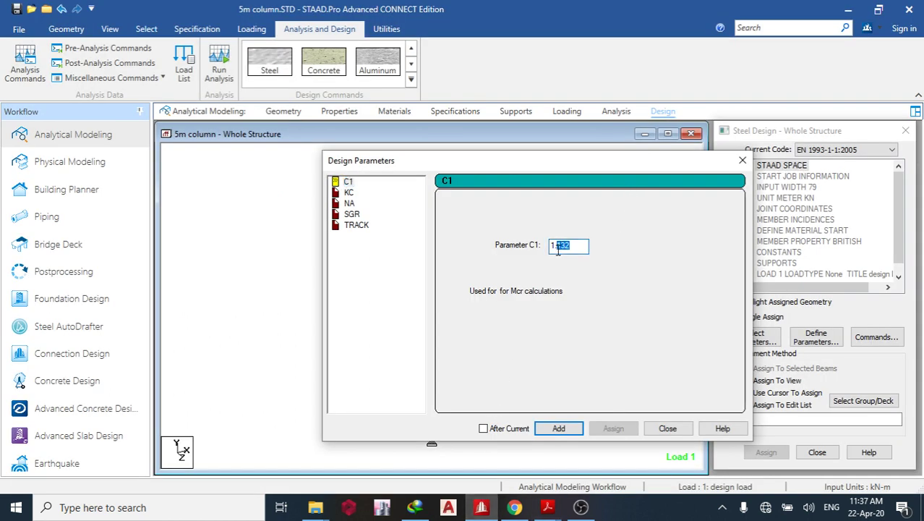
text(77)
mouse_move(548, 507)
click(489, 443)
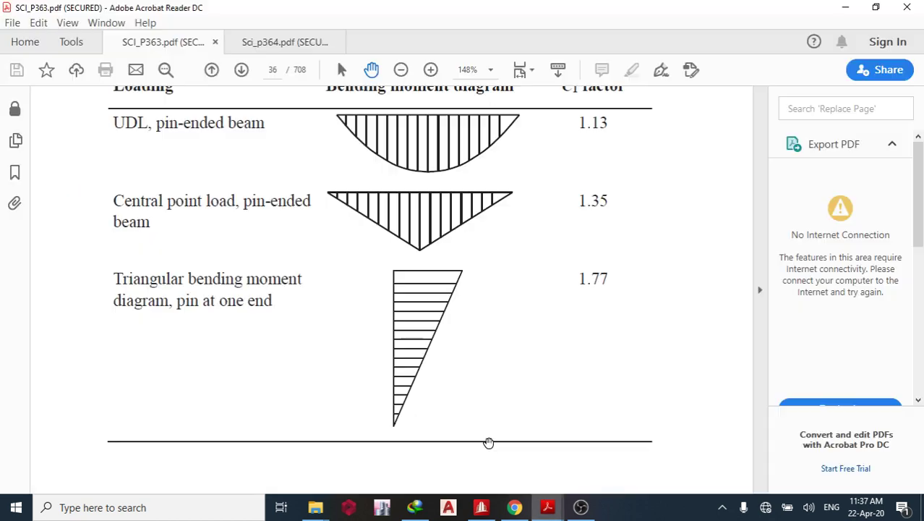
click(846, 7)
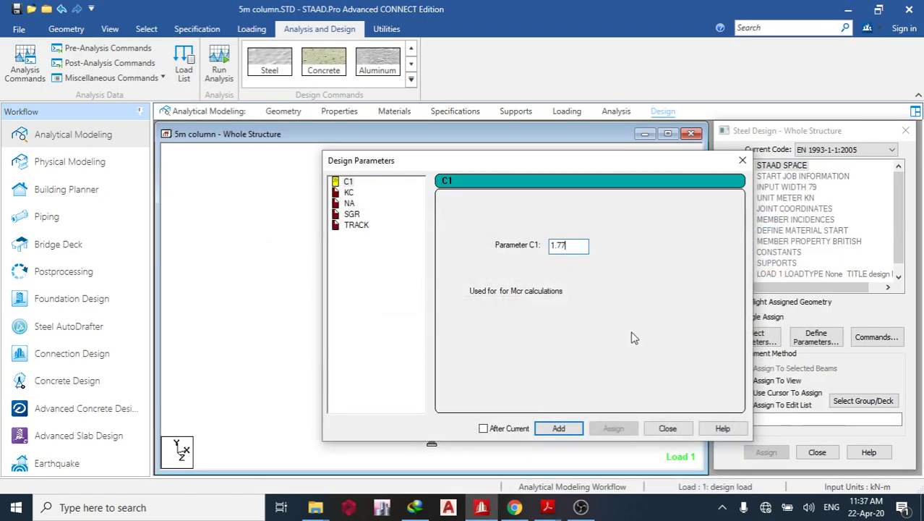
click(555, 429)
- Add the KC correction factor with a value of 0 and the National Annex parameter set to (1) UK
click(348, 192)
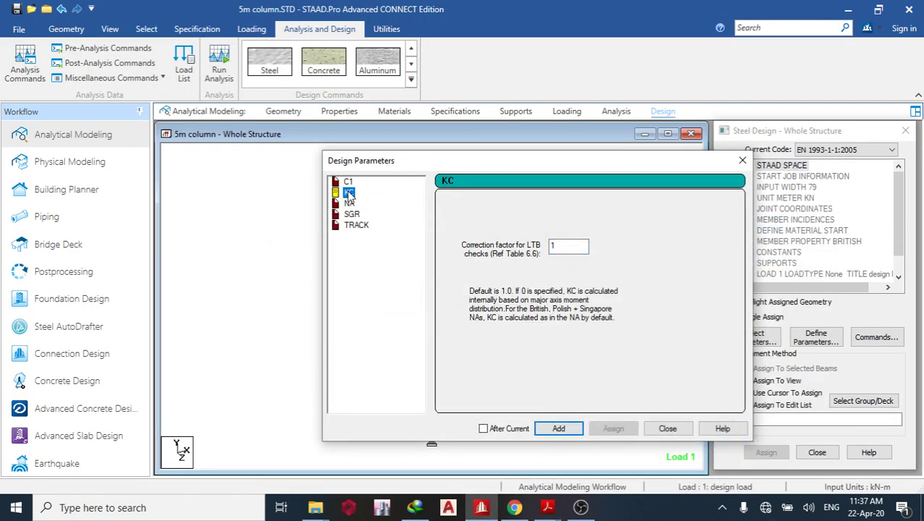
double_click(552, 247)
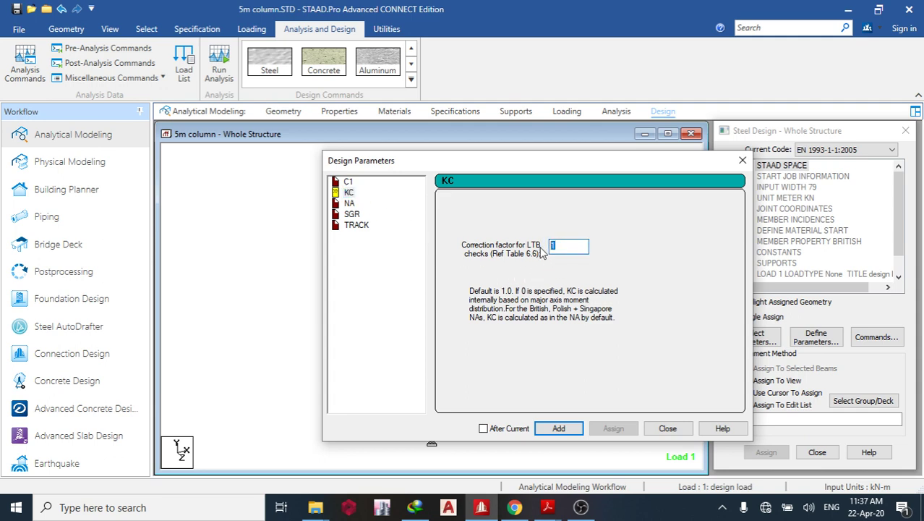
click(559, 429)
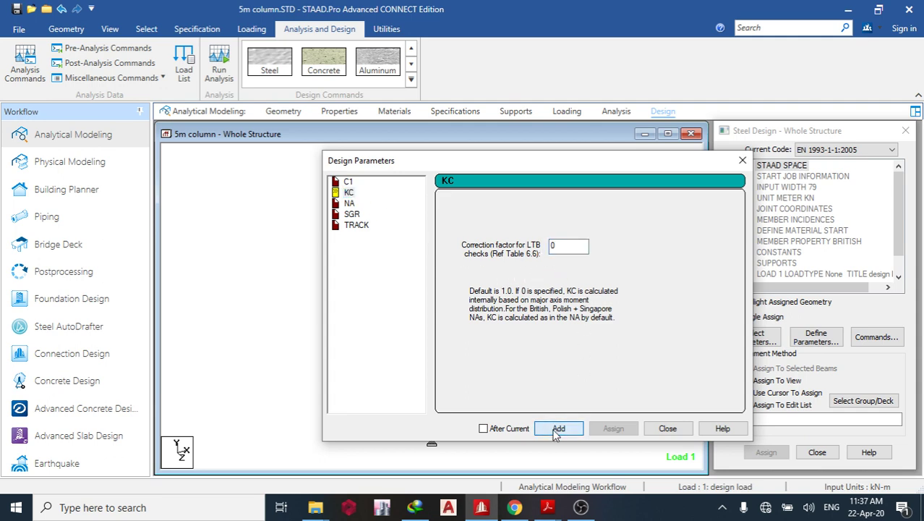
click(350, 203)
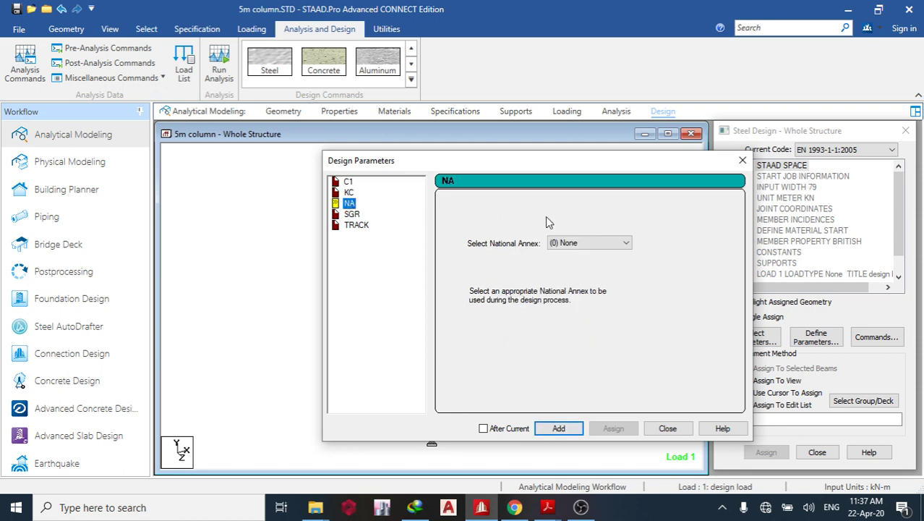
click(601, 243)
click(588, 266)
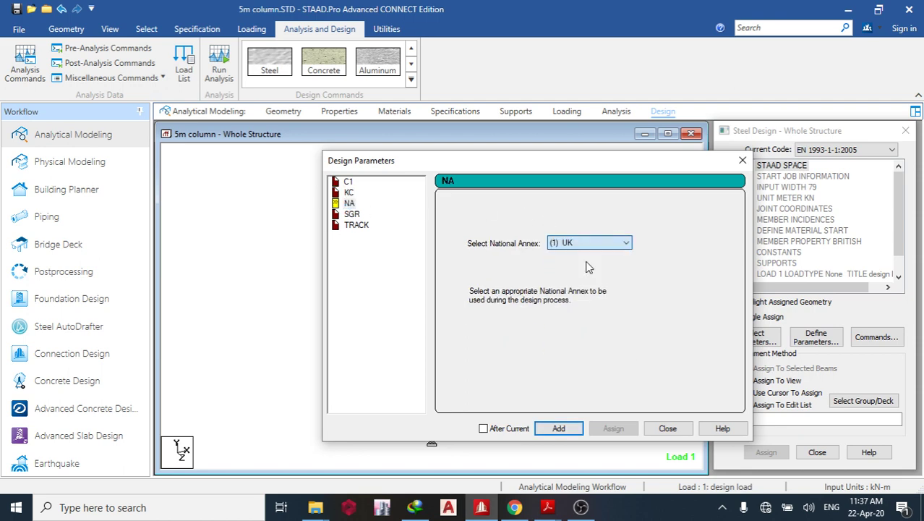
click(560, 428)
- Add the SGR parameter with steel grade S275 and the TRACK parameter set to (2.0) detailed results, finishing the parameter definitions
click(354, 216)
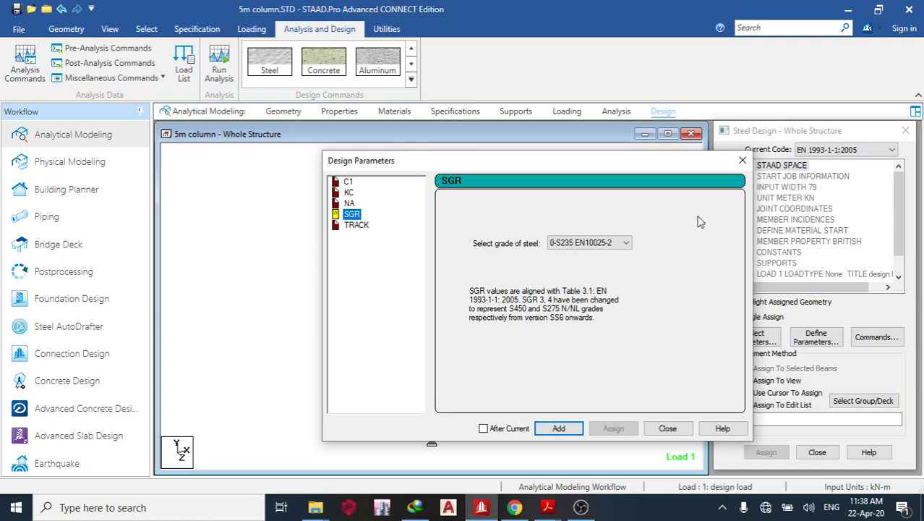
click(593, 246)
click(579, 264)
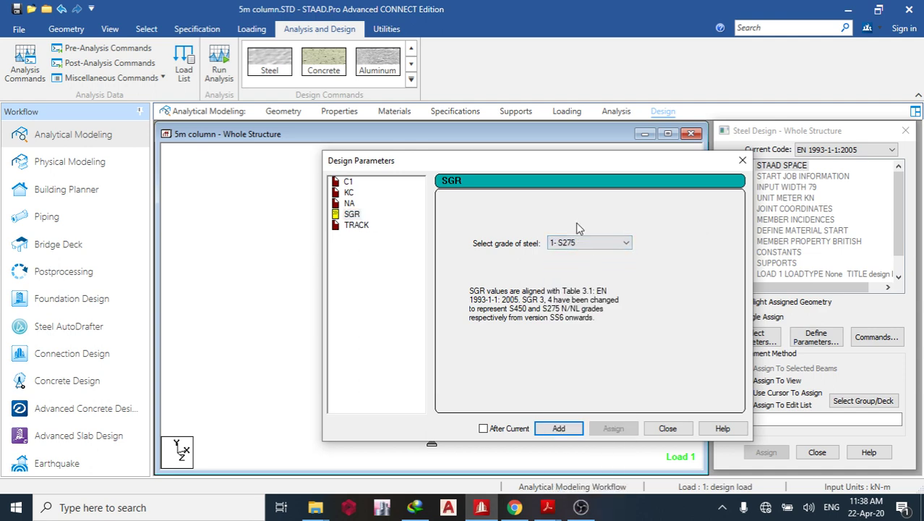
click(570, 430)
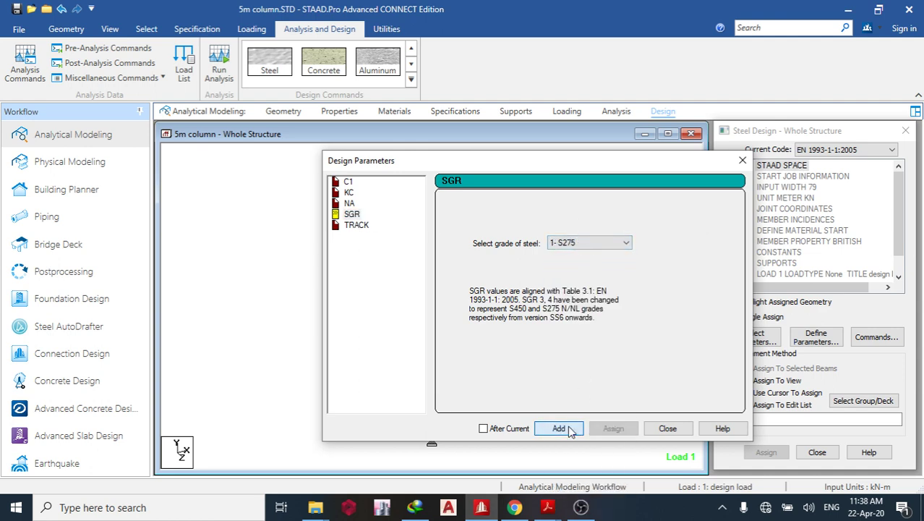
click(356, 227)
click(505, 240)
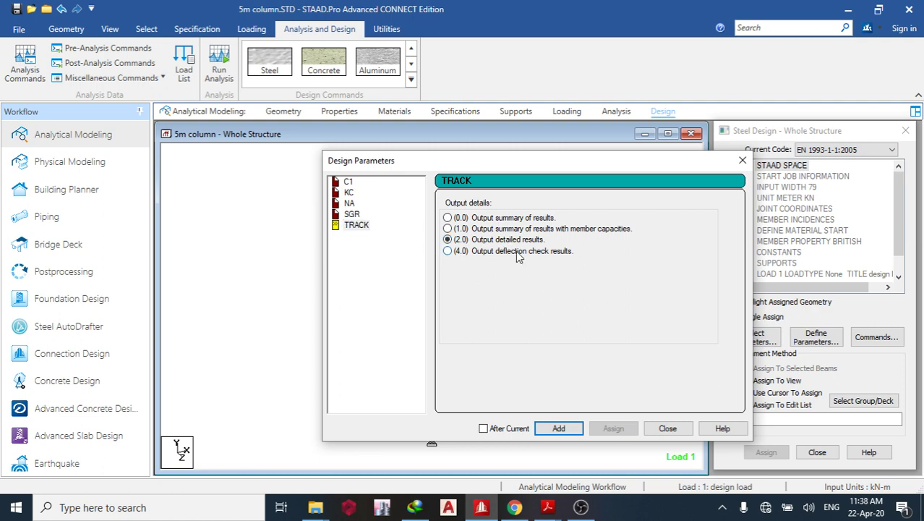
click(559, 428)
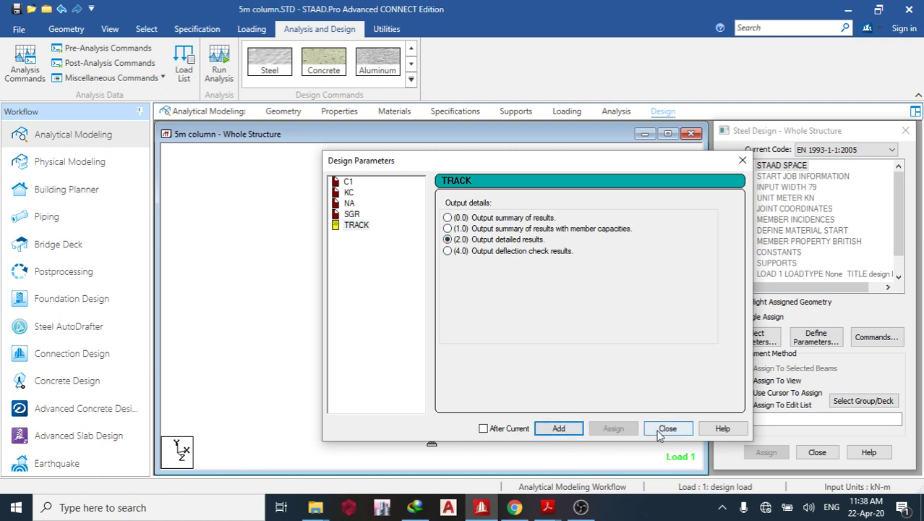
click(668, 429)
- Assign the C1 1.77 design parameter to the column using the Assign To View method
click(897, 279)
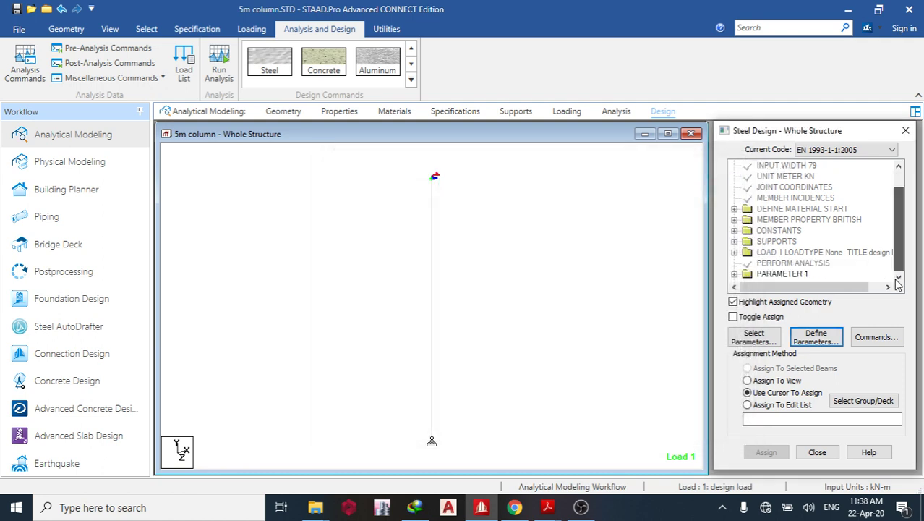
click(735, 274)
click(787, 230)
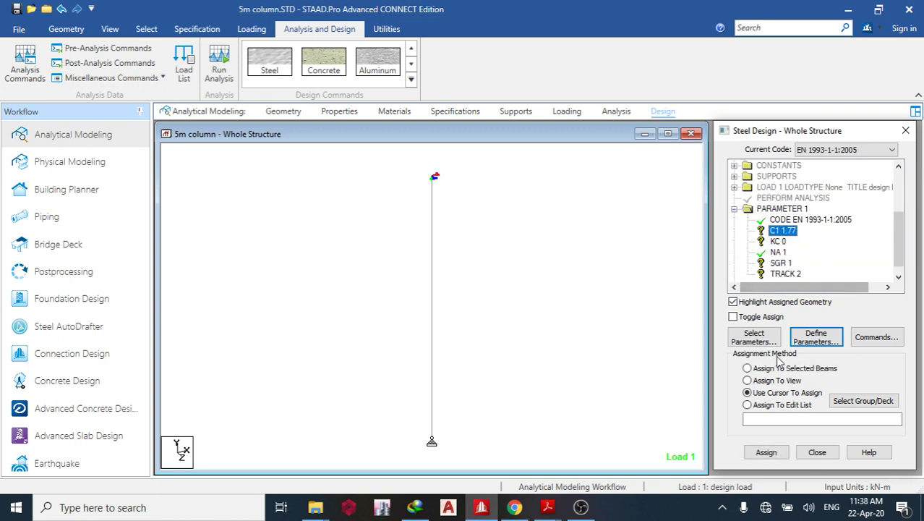
click(767, 381)
click(769, 452)
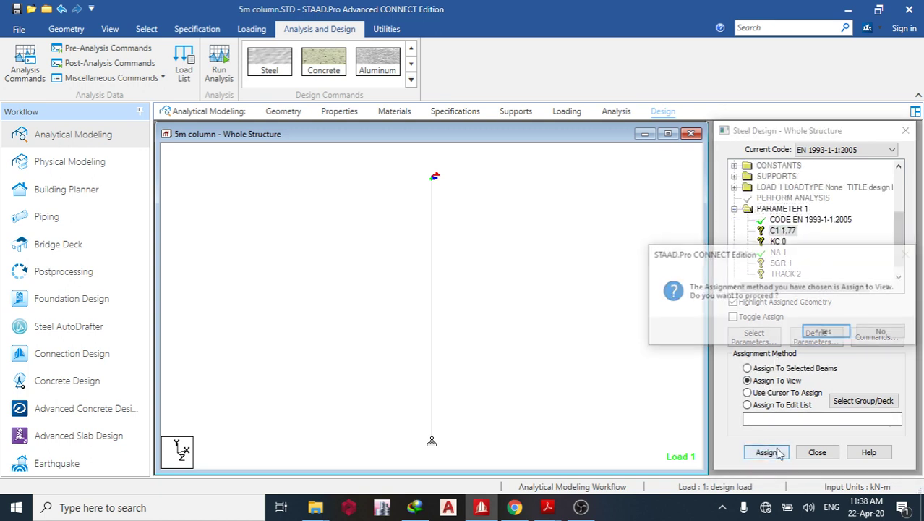
click(826, 332)
- Assign the KC 0 and SGR 1 design parameters to the column using the Assign To View method
click(778, 240)
click(760, 382)
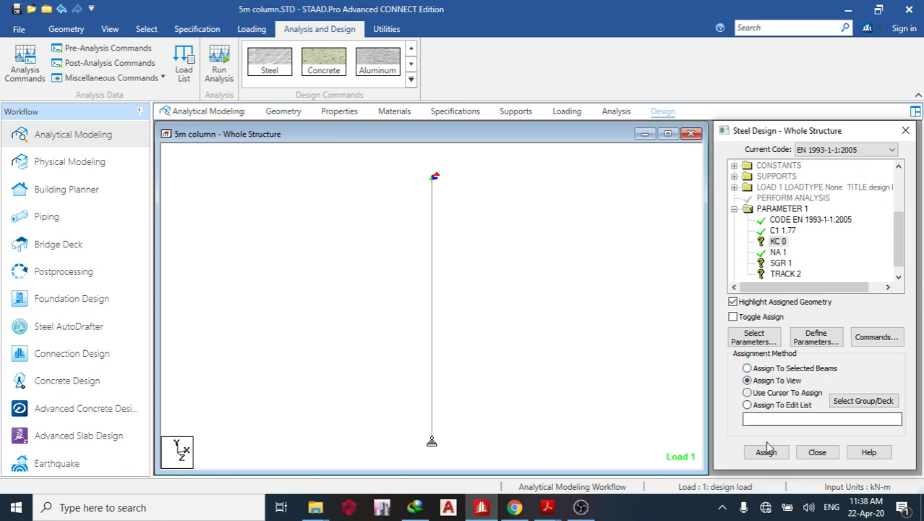
click(766, 452)
click(827, 332)
click(781, 262)
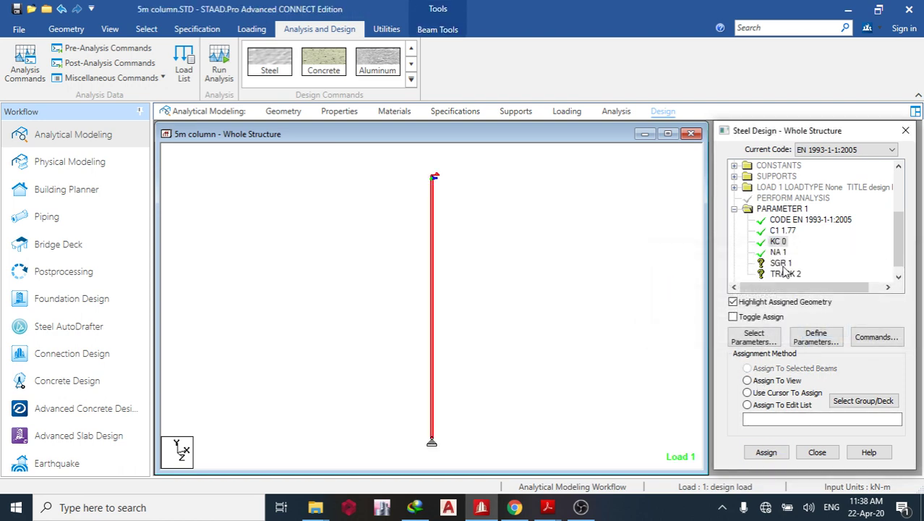
click(767, 453)
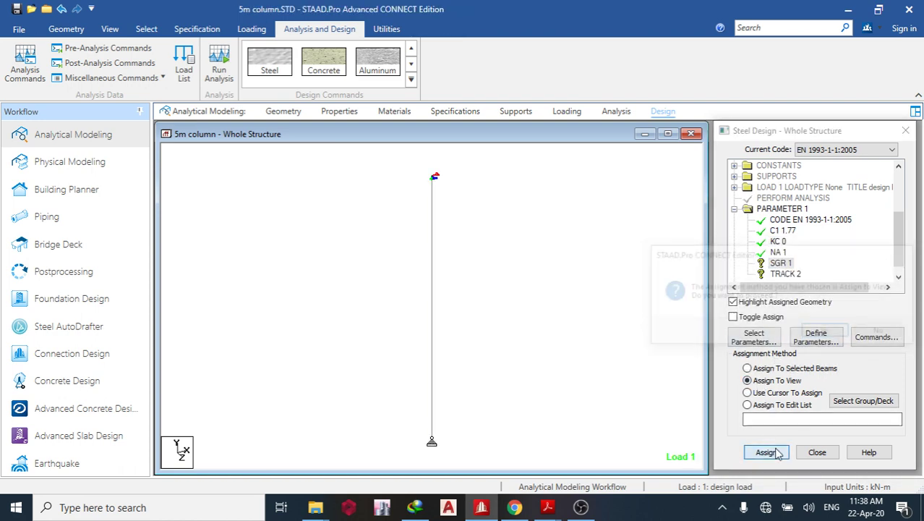
click(826, 332)
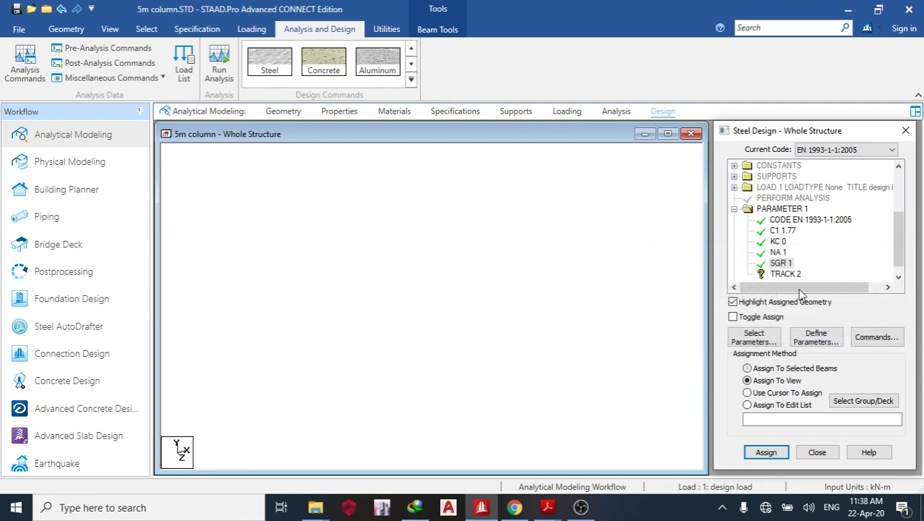
- Assign the TRACK 2 design parameter to the column using the Assign To View method
click(782, 381)
click(767, 452)
click(826, 332)
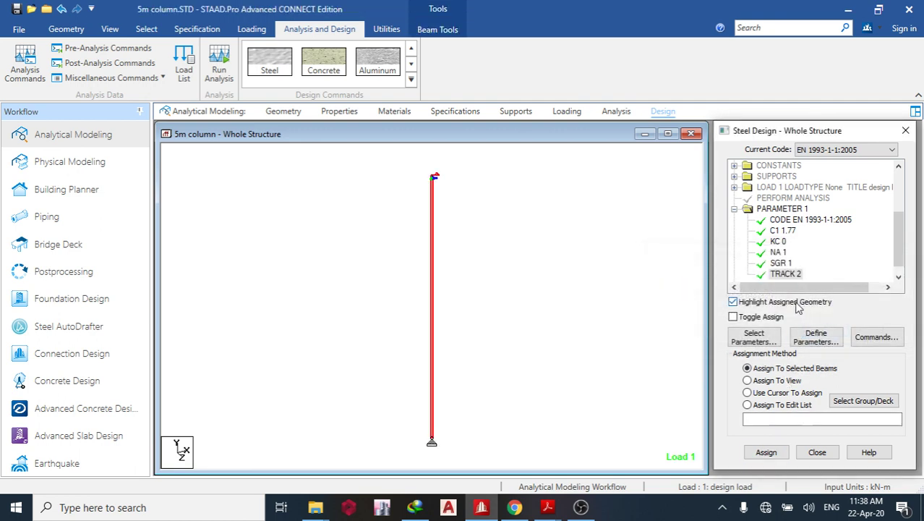
click(755, 336)
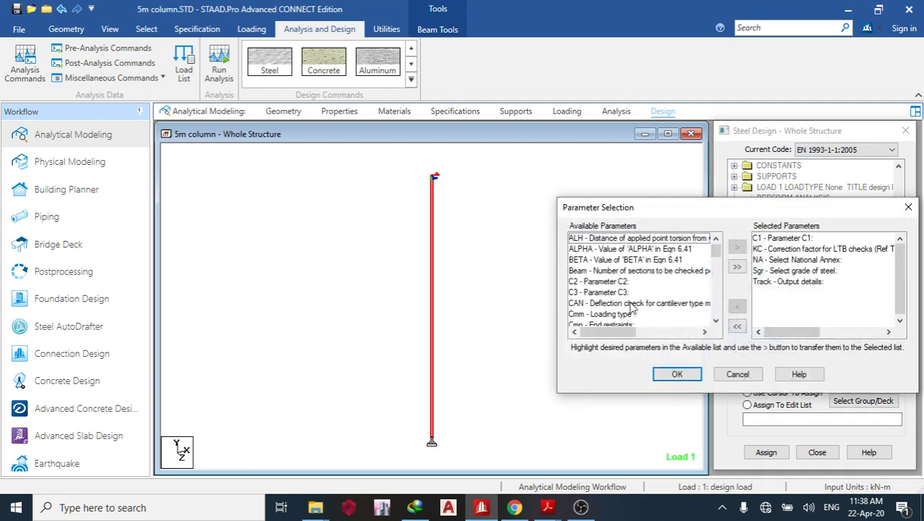
click(627, 314)
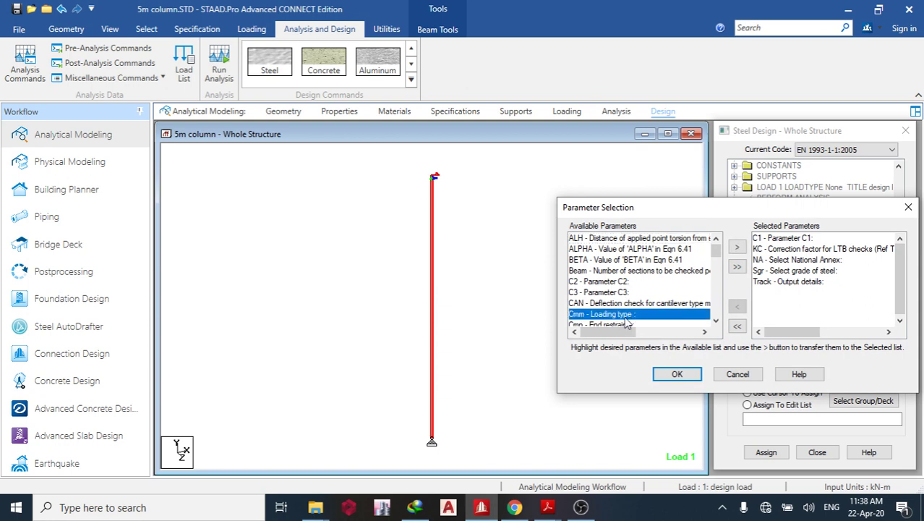
click(737, 247)
click(696, 374)
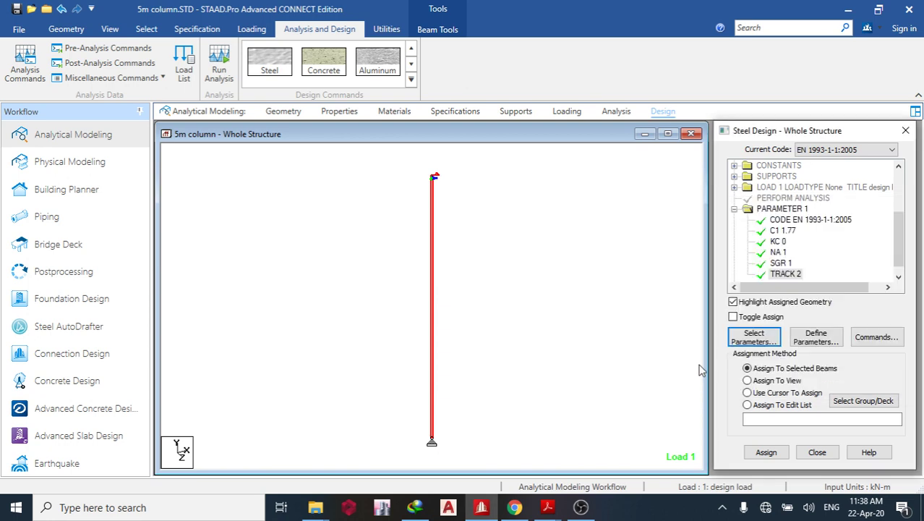
click(812, 338)
click(350, 193)
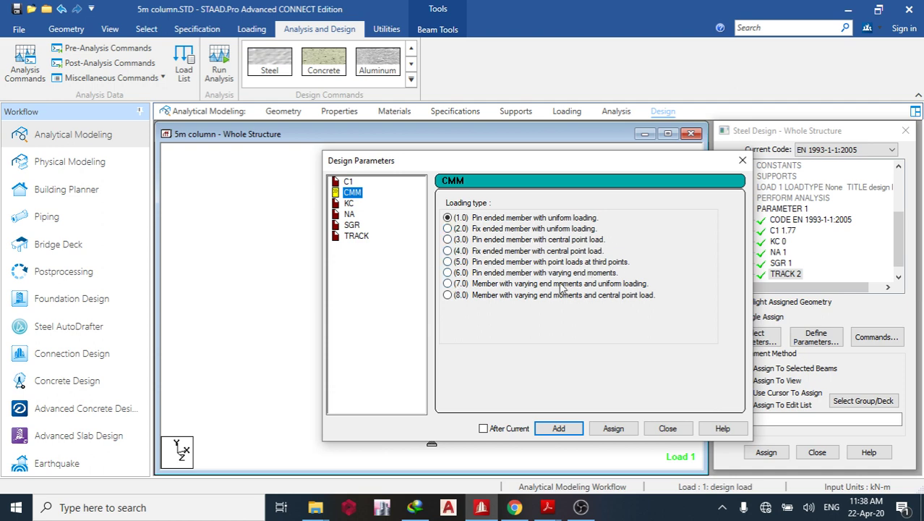
click(666, 431)
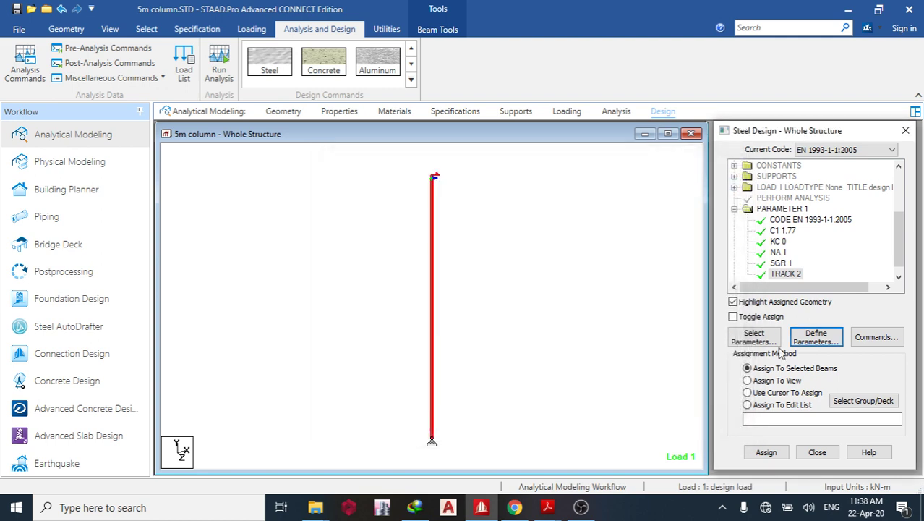
click(743, 338)
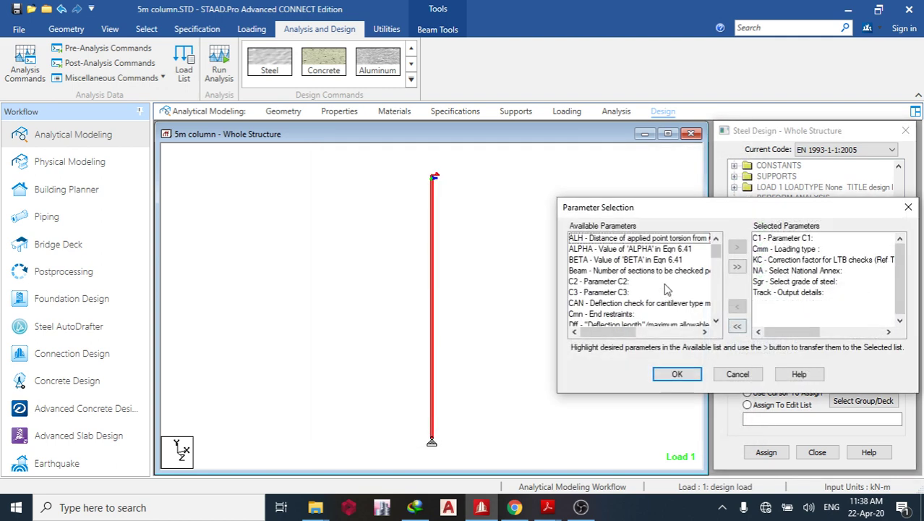
double_click(771, 250)
click(686, 378)
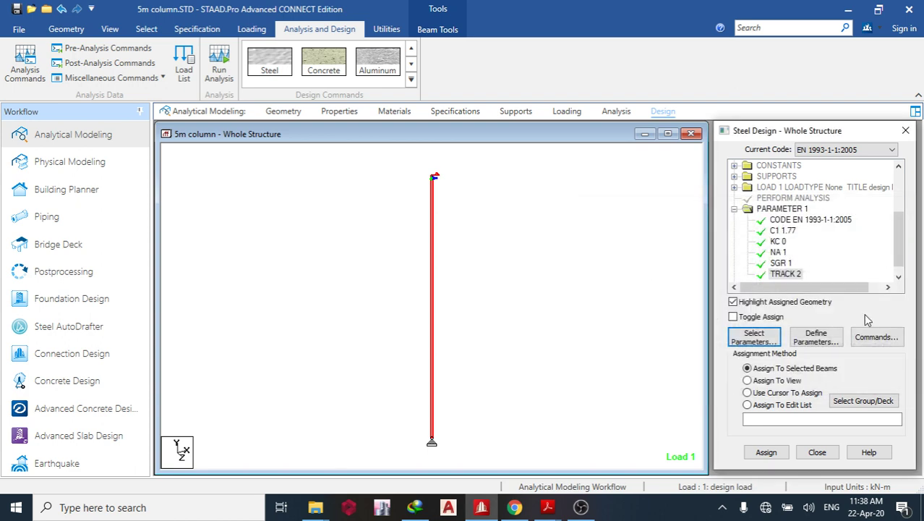
- Add the CHECK CODE design command and assign it to the column using the Assign To View method
click(785, 231)
click(779, 242)
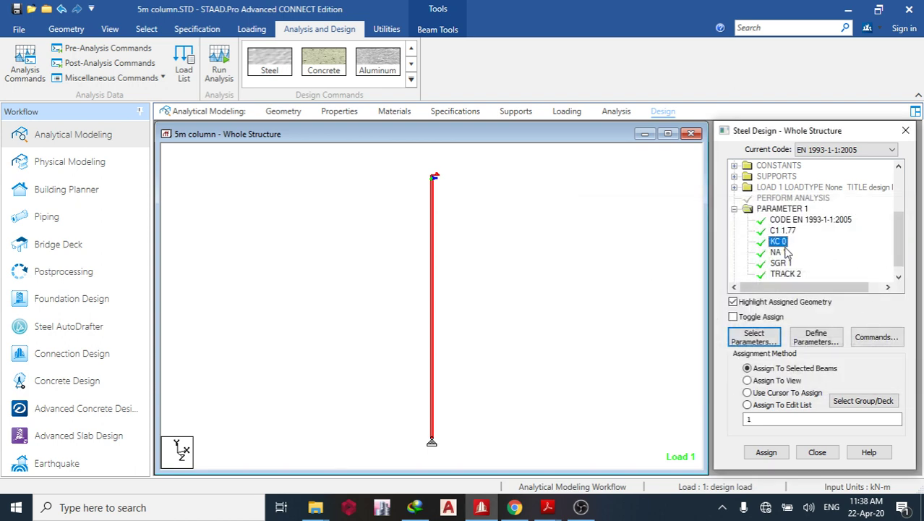
click(781, 263)
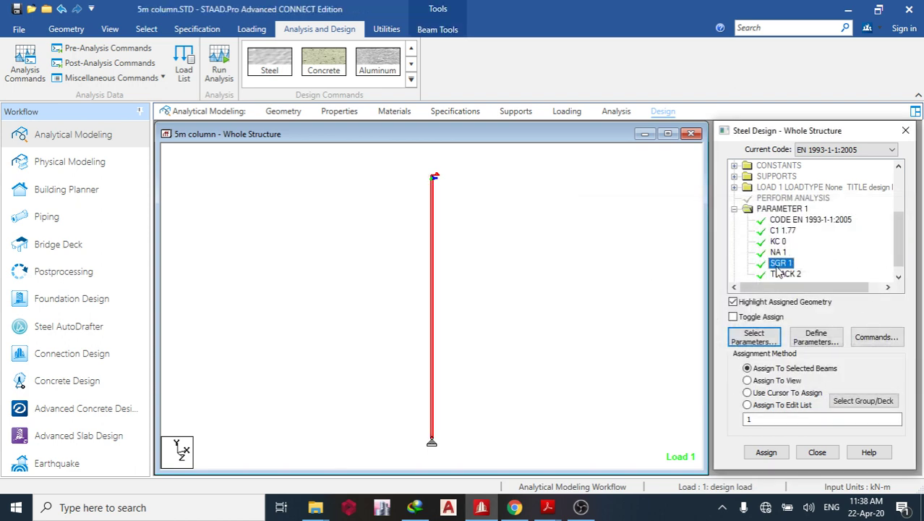
click(782, 275)
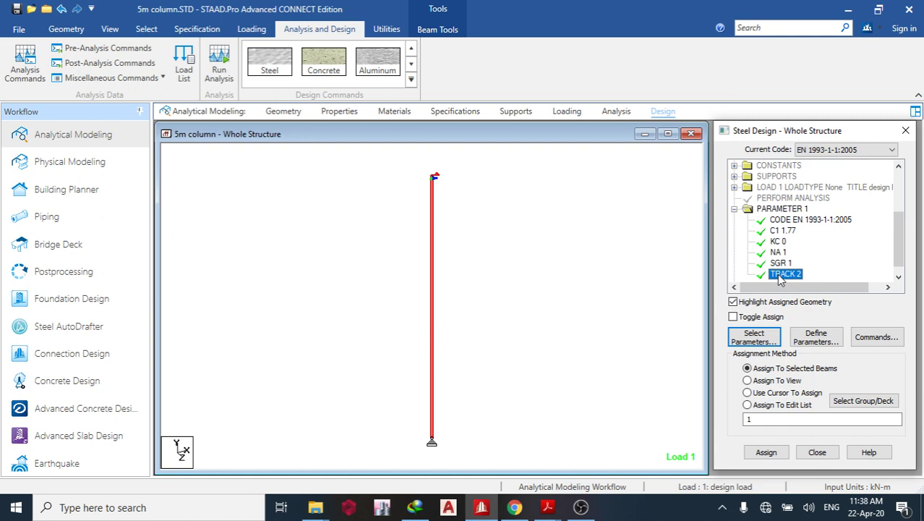
click(884, 332)
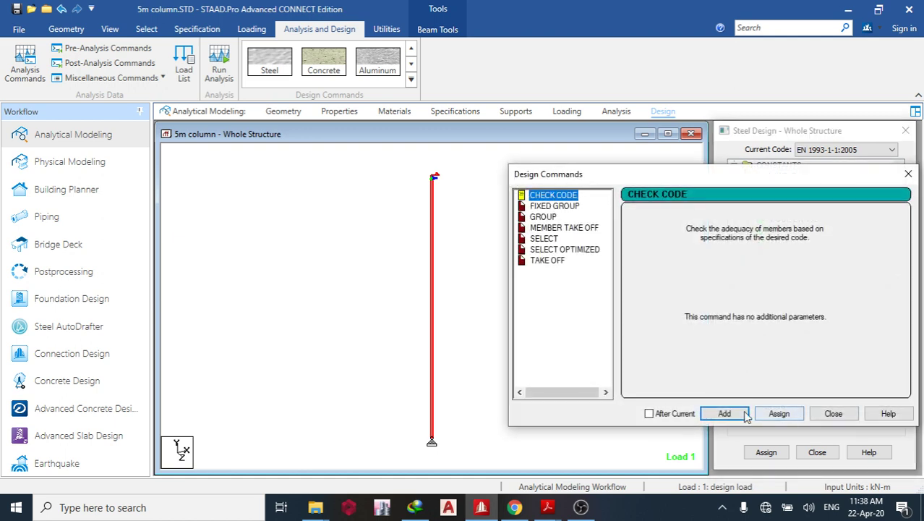
click(745, 414)
click(833, 413)
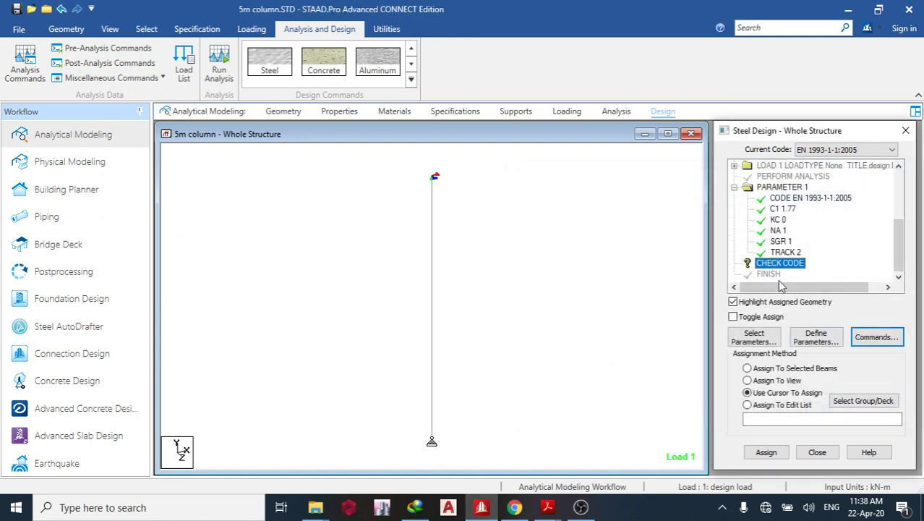
click(774, 381)
click(767, 452)
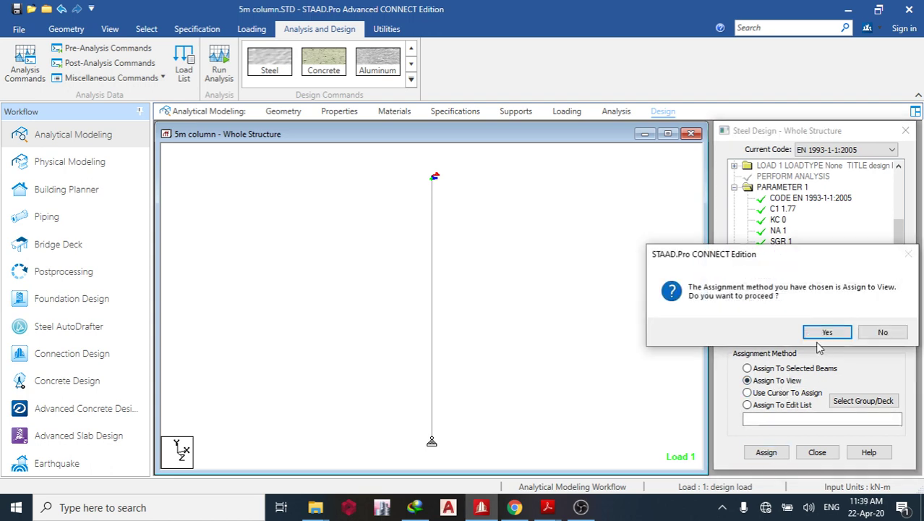
click(824, 334)
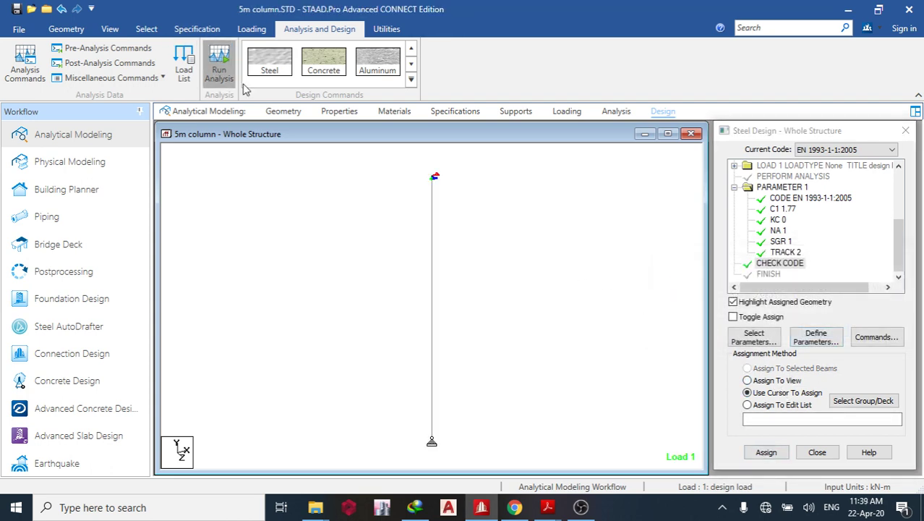
- Run the analysis and design of the column, finishing with the output file opened for viewing
click(219, 66)
click(447, 335)
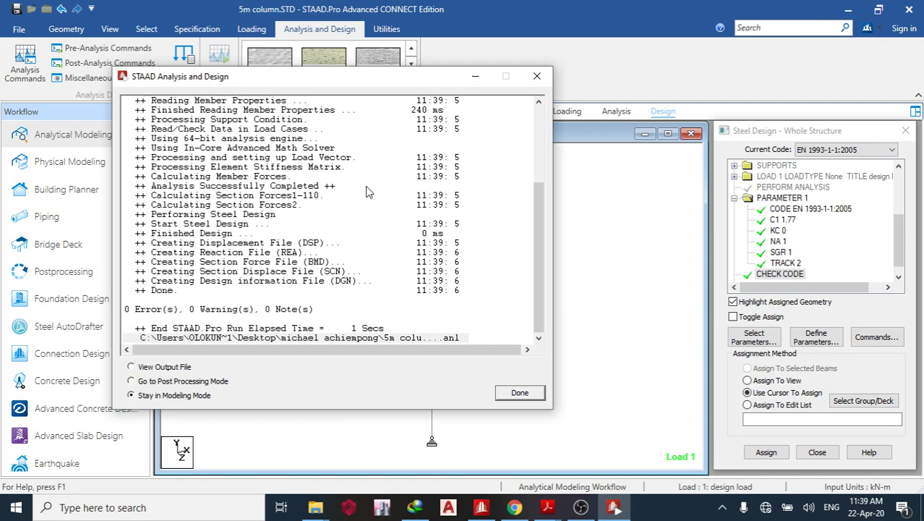
click(165, 367)
click(515, 397)
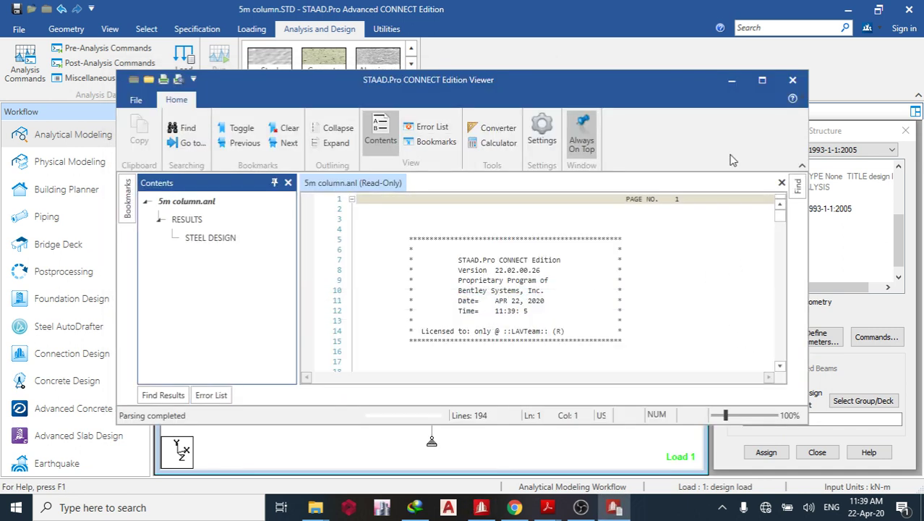
- Maximize the output viewer and examine the material data and section properties in the STEEL DESIGN results
click(762, 80)
click(125, 171)
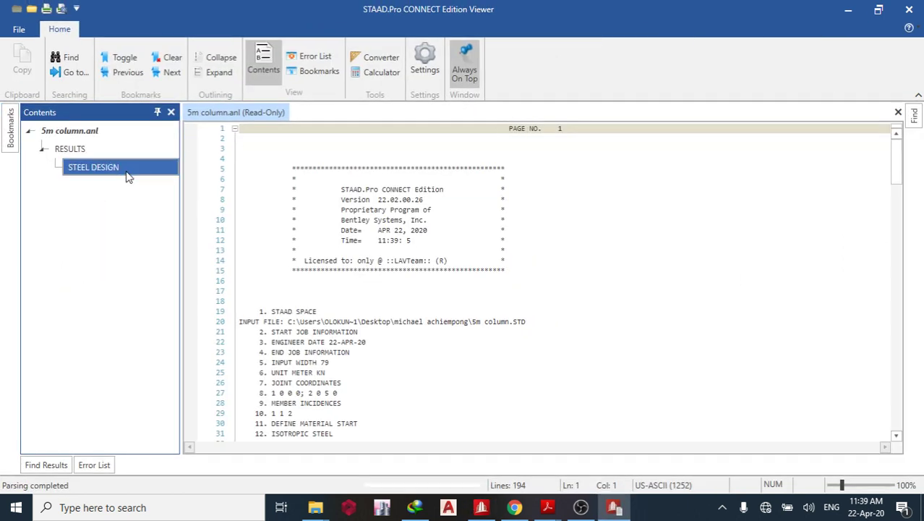
scroll(499, 279, down, 3)
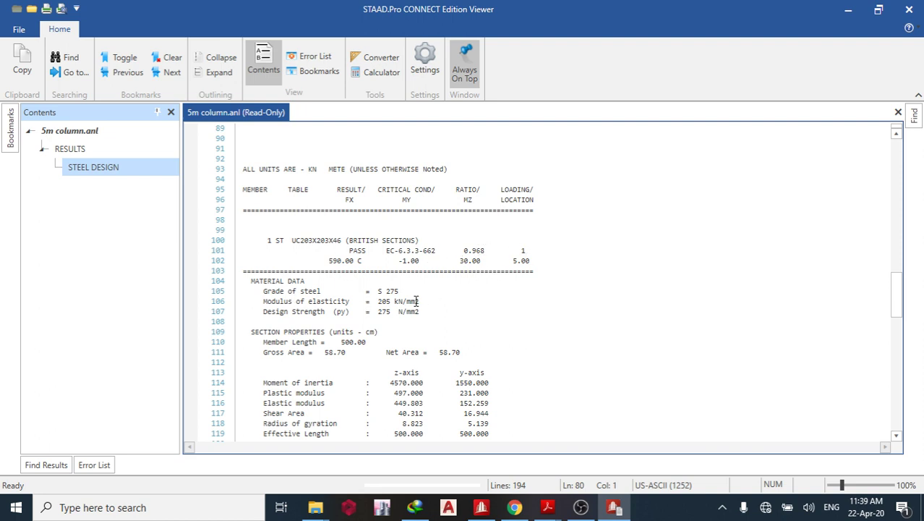
scroll(417, 301, down, 3)
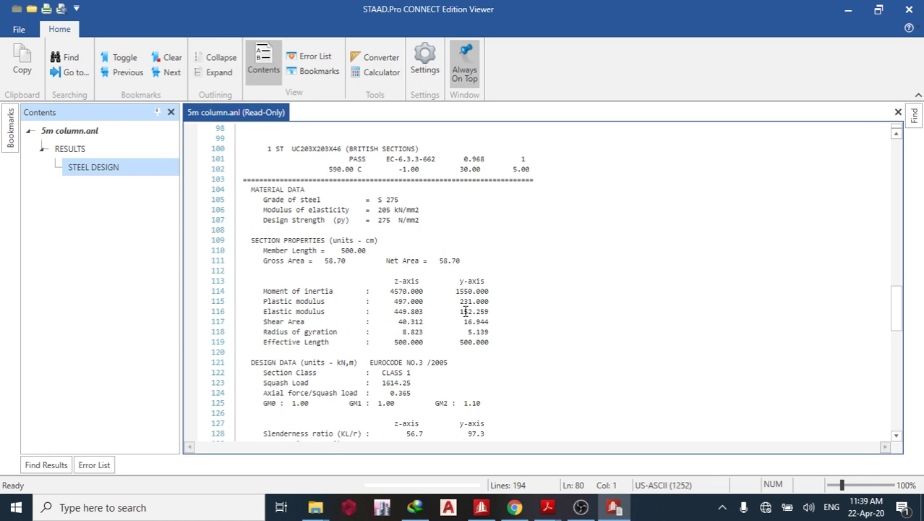
- Switch to Sci_p364.pdf in Adobe Acrobat Reader and read Example 11's cross section classification and partial factors for resistance
click(848, 8)
mouse_move(543, 512)
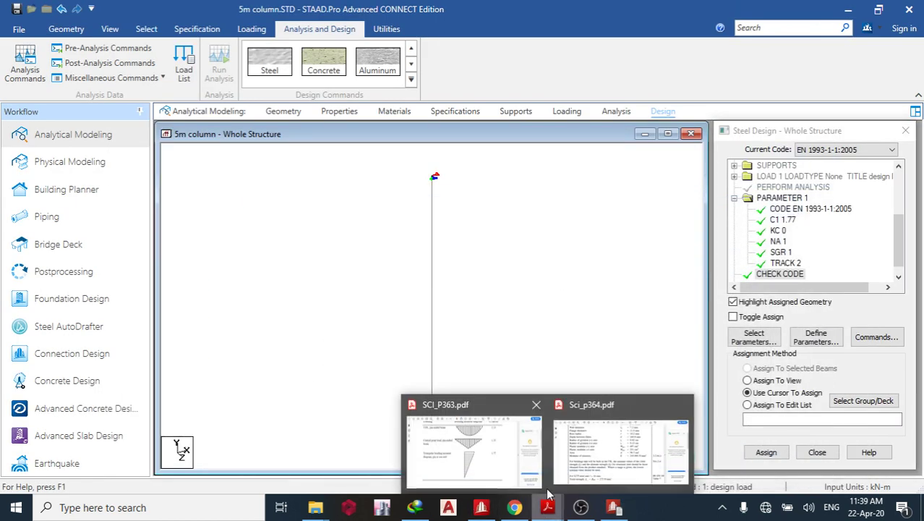
click(580, 450)
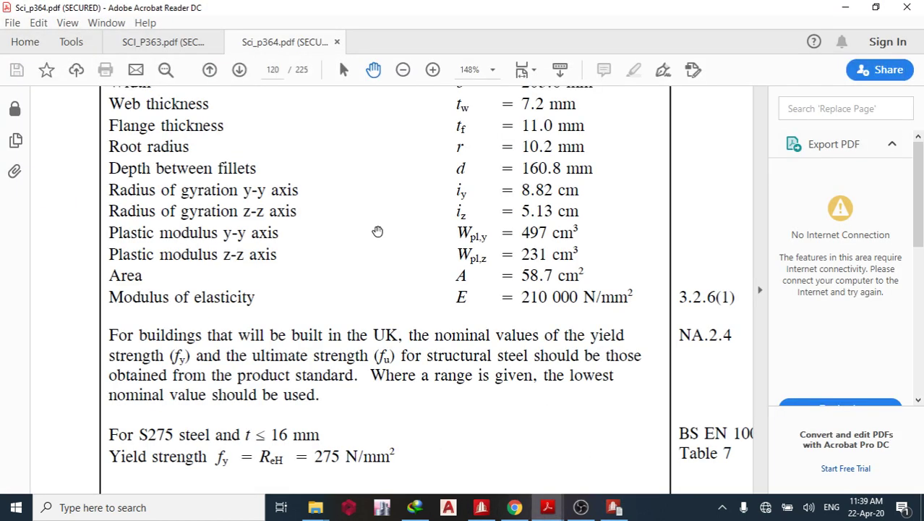
key(ctrl+l)
scroll(340, 239, down, 5)
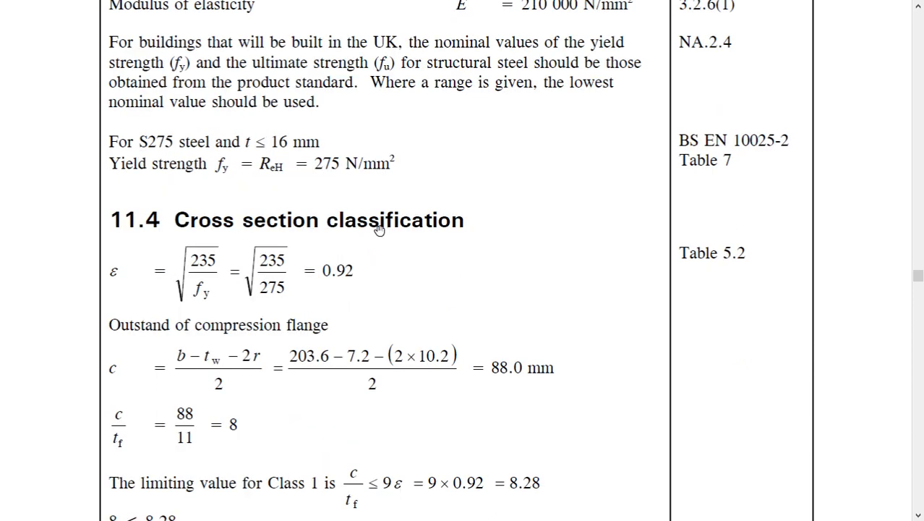
scroll(401, 232, down, 5)
scroll(385, 210, down, 3)
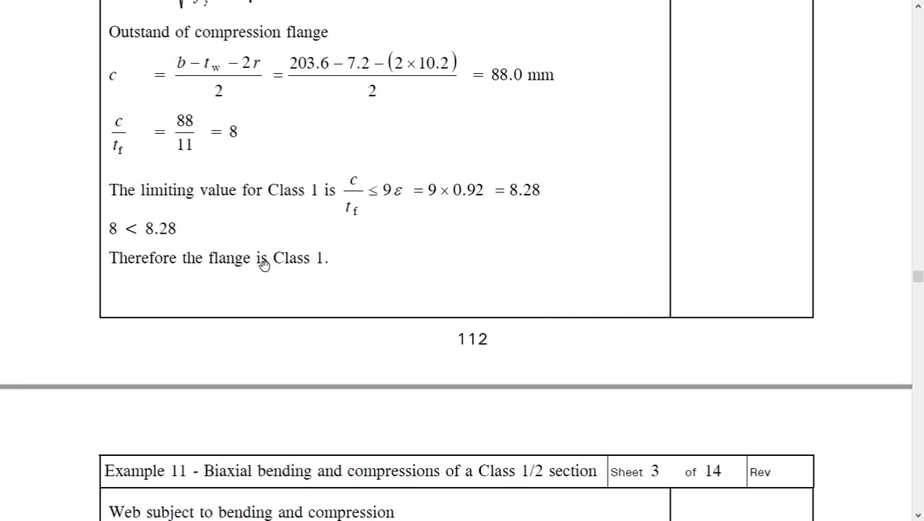
scroll(305, 264, down, 9)
scroll(302, 175, down, 6)
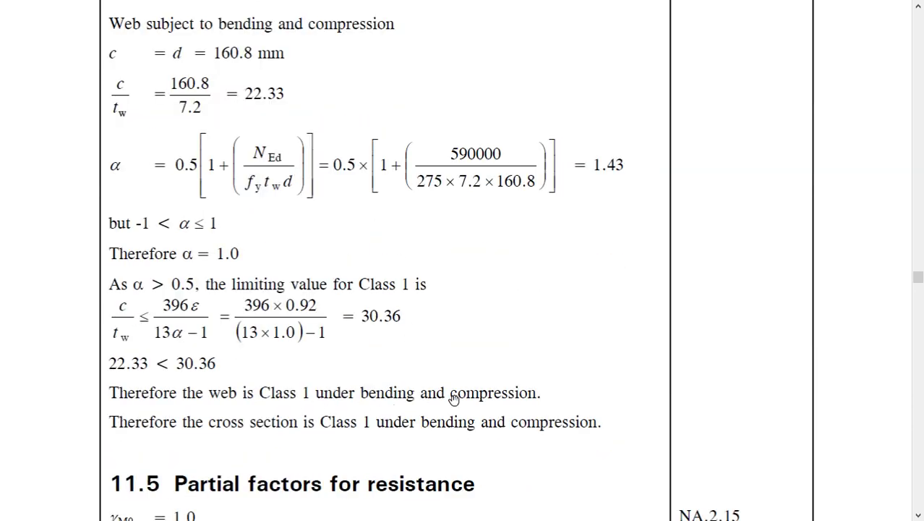
scroll(359, 389, down, 3)
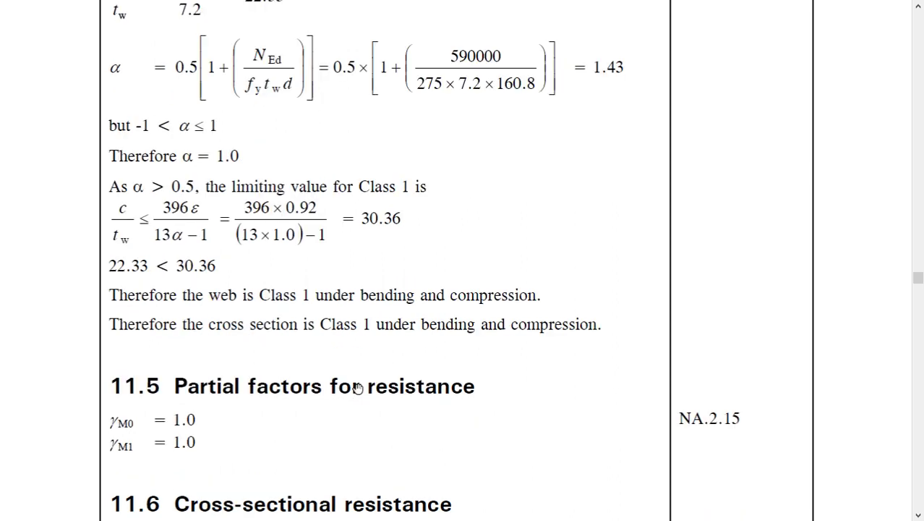
key(Escape)
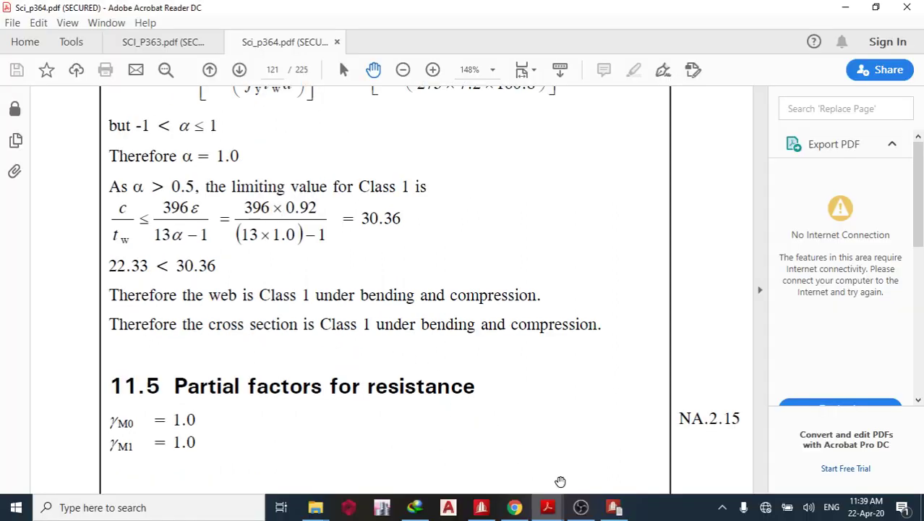
- Switch back to the STAAD.Pro output viewer and check the section class, squash load and member capacities in the design data
click(614, 507)
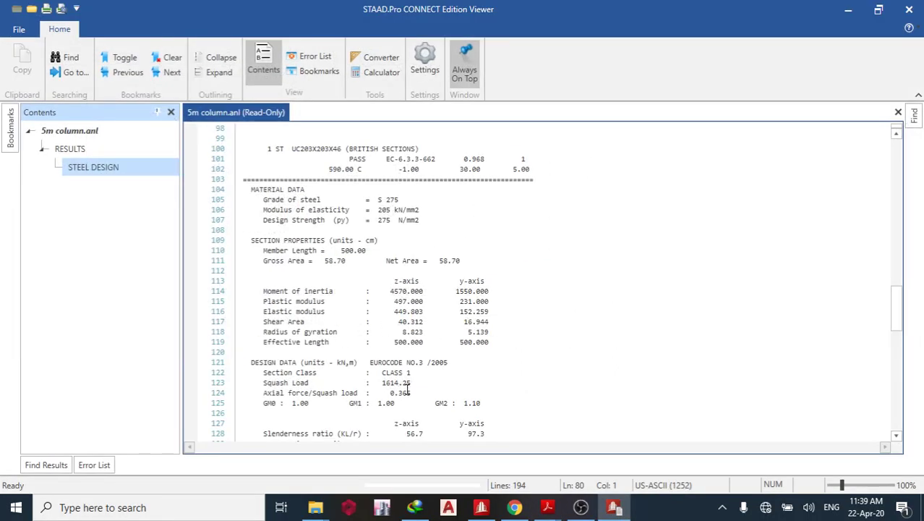
click(850, 11)
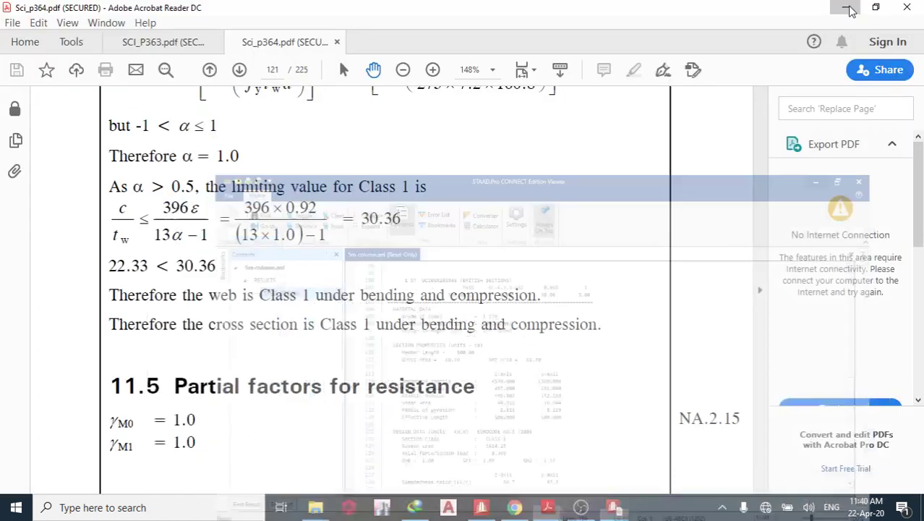
click(841, 8)
click(608, 508)
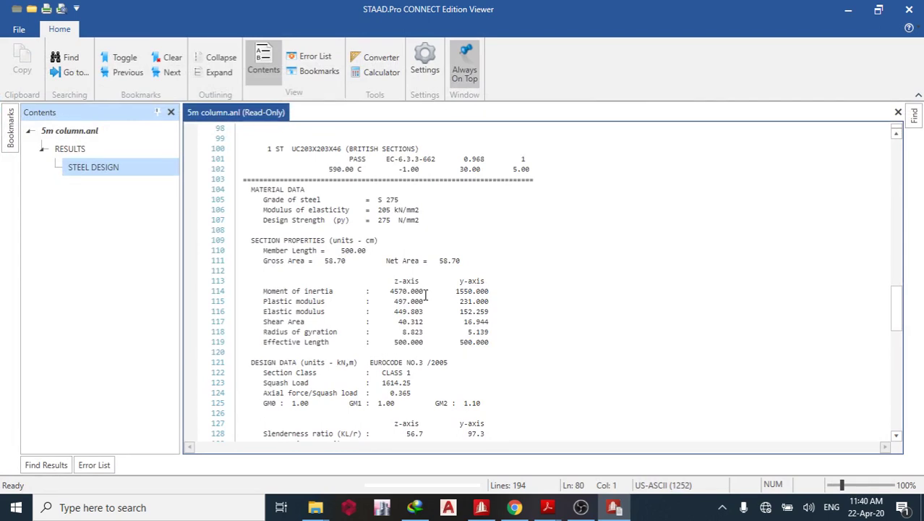
scroll(425, 294, down, 3)
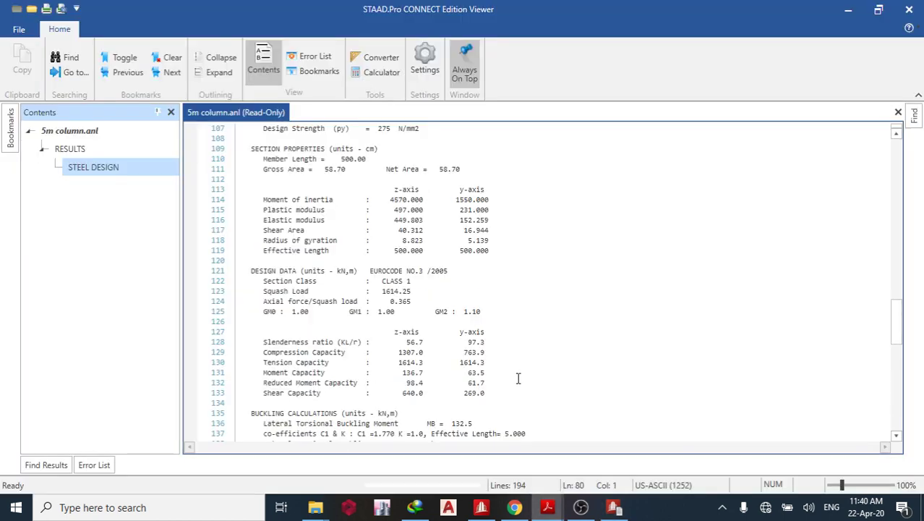
- Switch to Sci_p364.pdf in Adobe Acrobat Reader and read the compression resistance calculation in section 11.6.1
click(849, 9)
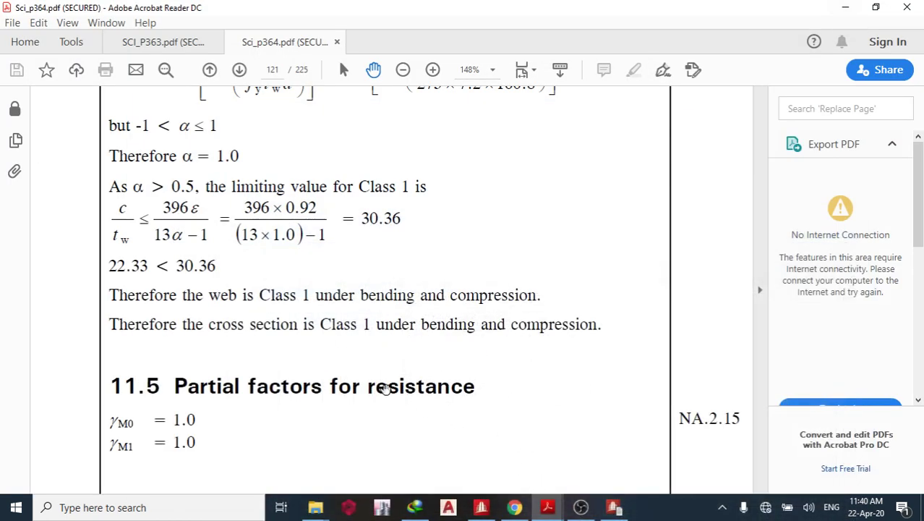
scroll(339, 288, down, 5)
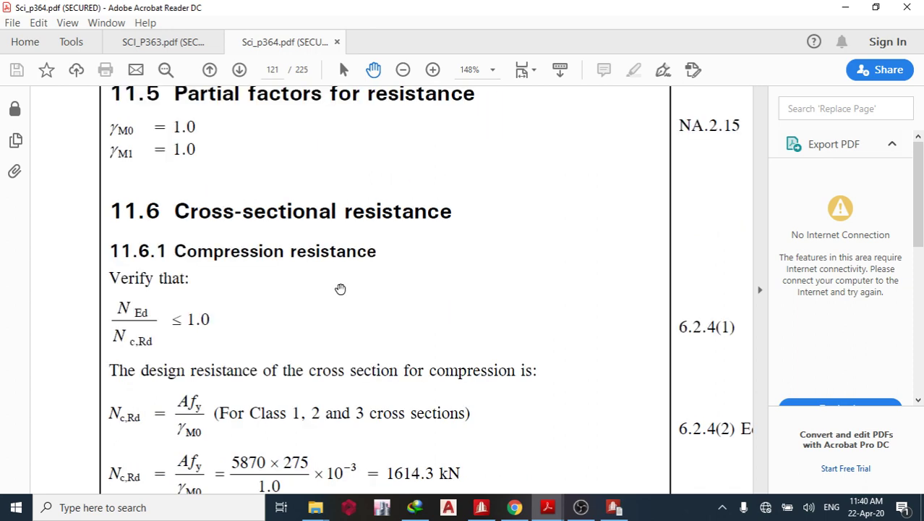
key(ctrl+l)
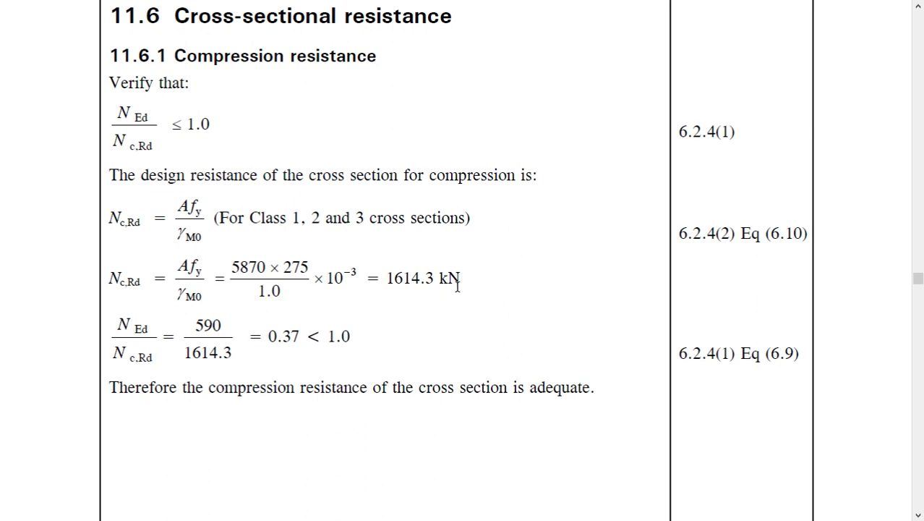
key(Escape)
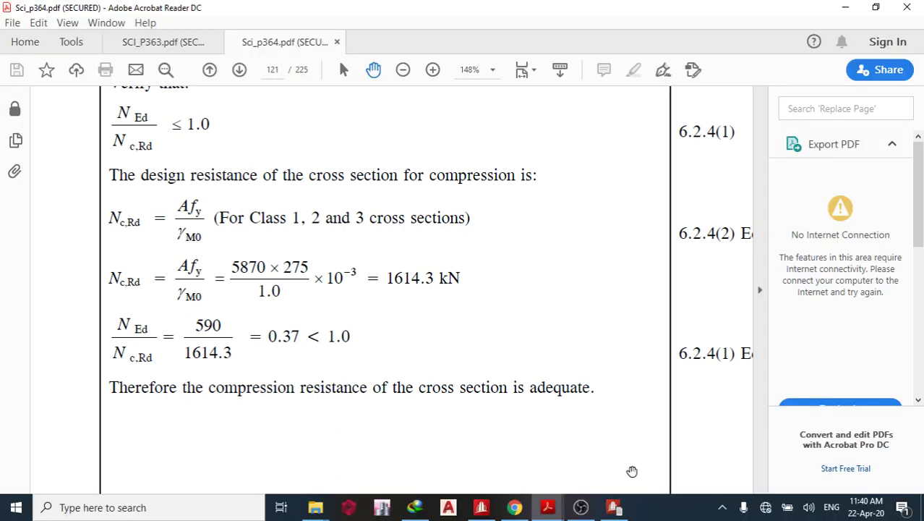
- Switch to the STAAD.Pro output viewer and check the squash load and axial force ratio against the worked example's compression resistance
click(614, 507)
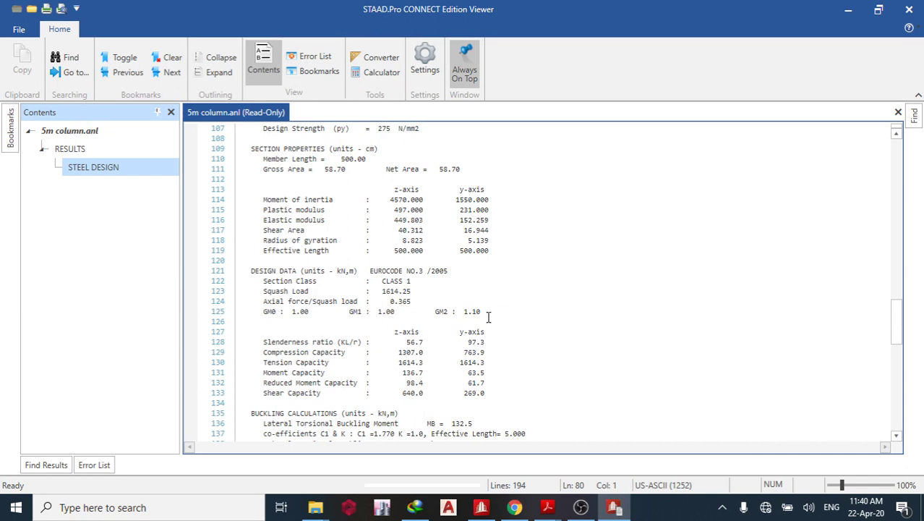
scroll(378, 325, down, 3)
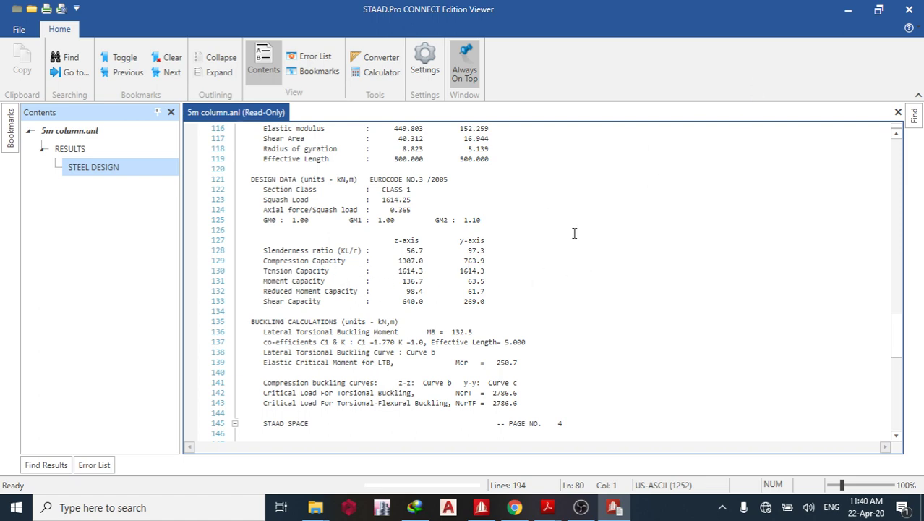
- Return to Sci_p364.pdf in Adobe Acrobat Reader and read section 11.6.2 on bending resistance through the major and minor axis plastic moment resistances
click(847, 9)
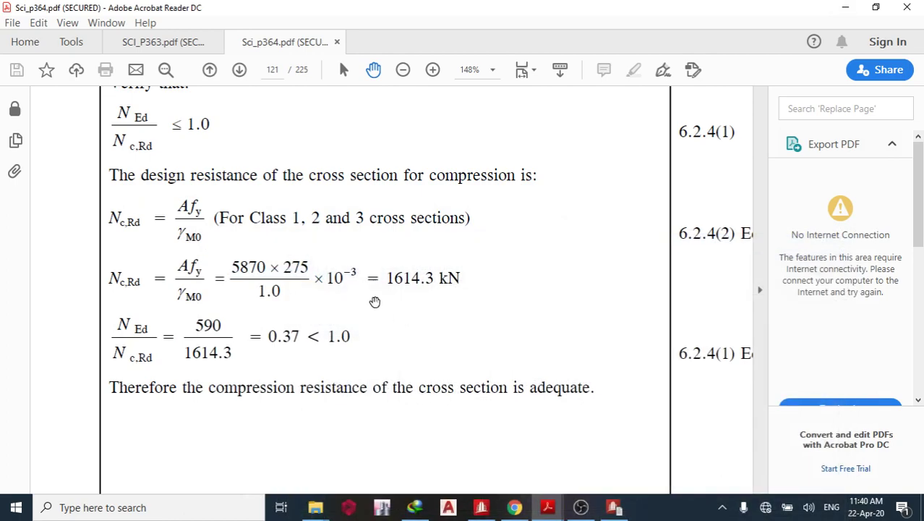
scroll(373, 302, down, 8)
scroll(374, 301, down, 10)
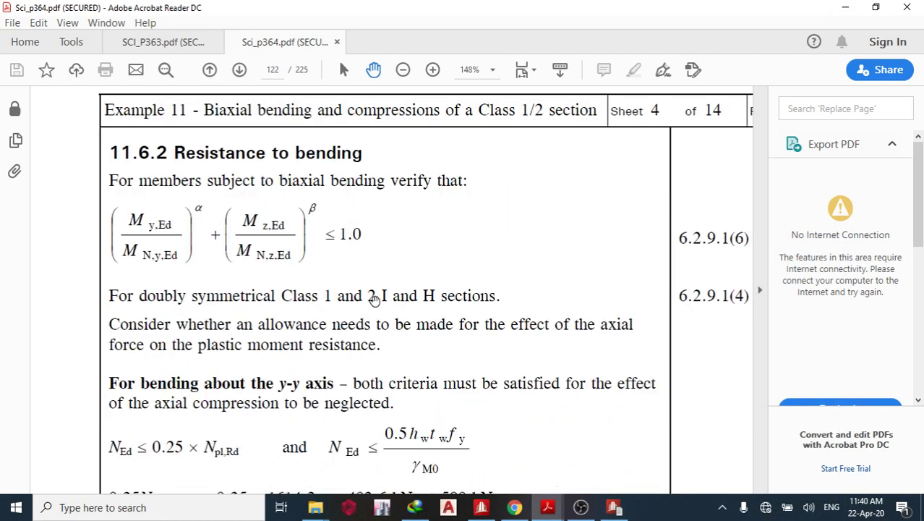
scroll(374, 301, down, 3)
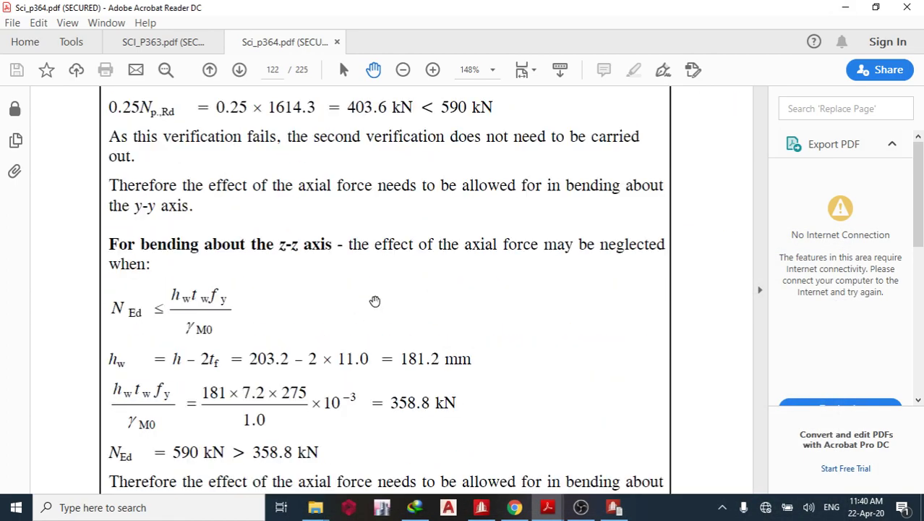
scroll(374, 301, up, 3)
scroll(390, 301, down, 6)
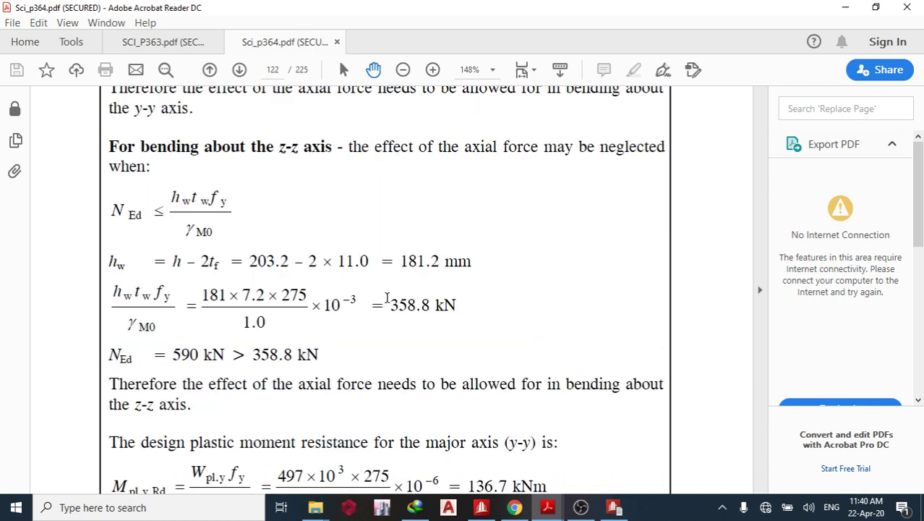
scroll(391, 300, down, 6)
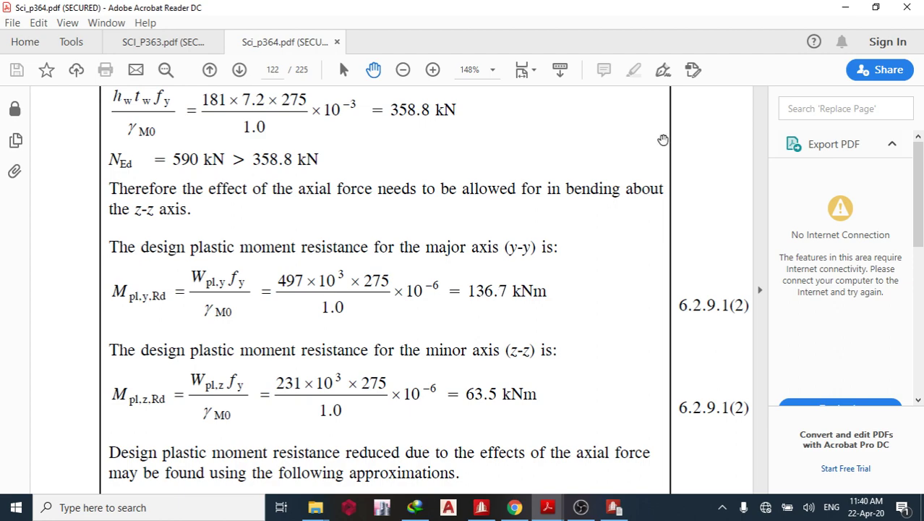
- Switch back to the STAAD.Pro output viewer and check the moment capacities about the z and y axes
click(837, 8)
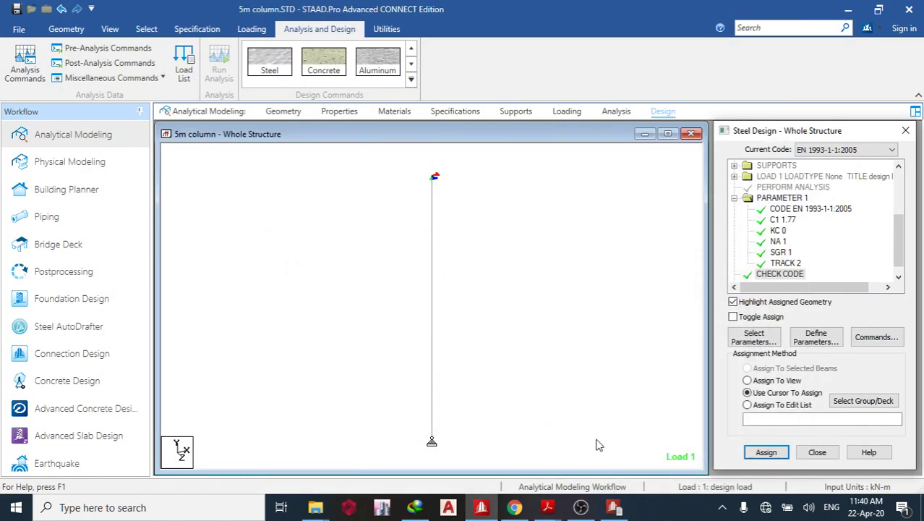
key(alt+Tab)
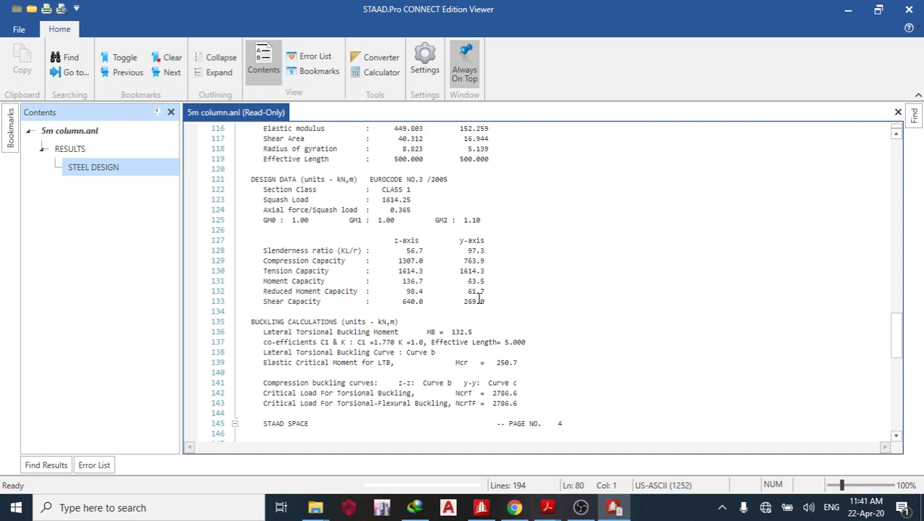
click(849, 8)
click(614, 507)
mouse_move(548, 507)
click(669, 438)
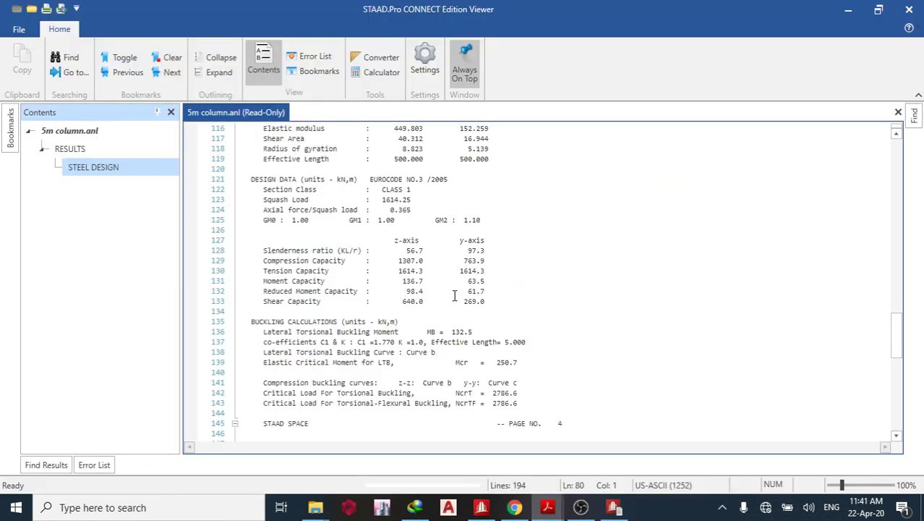
- Return to Sci_p364.pdf in Adobe Acrobat Reader and read the axial force criteria and the reduced plastic moment resistance calculations for both axes
click(849, 8)
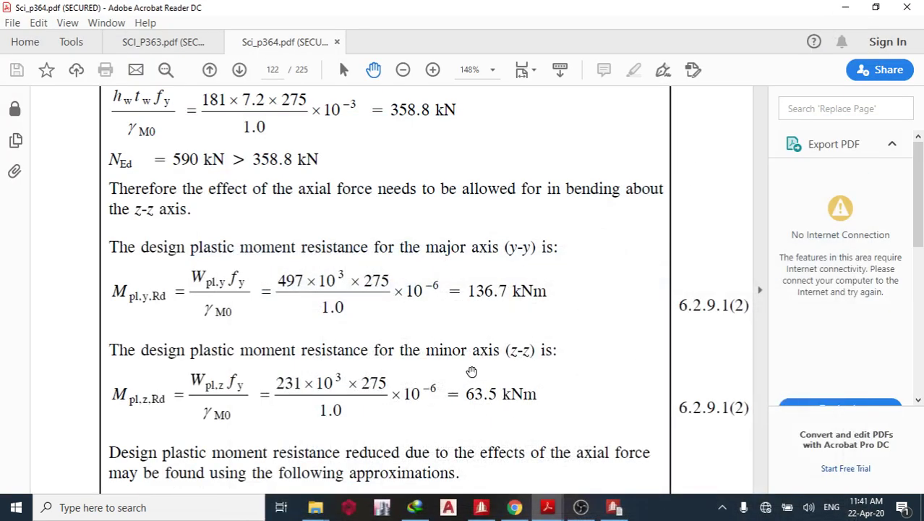
drag(495, 394, 491, 304)
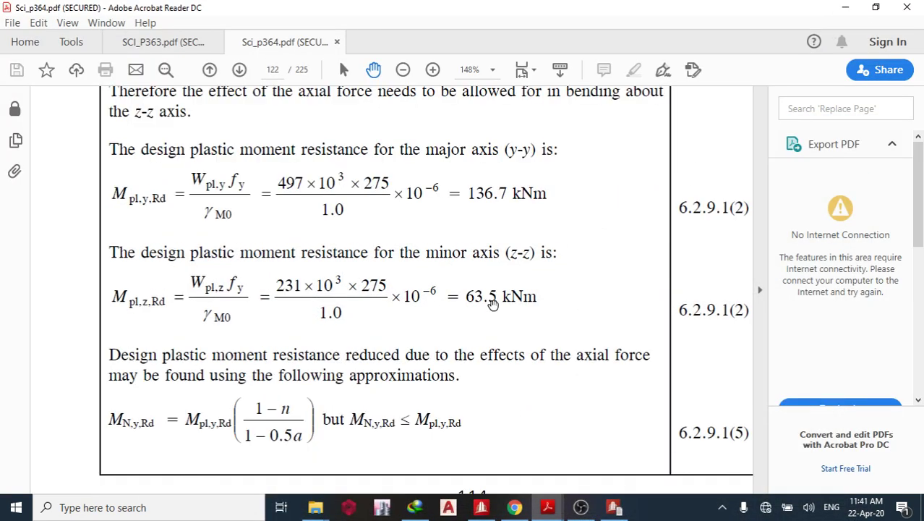
scroll(492, 304, down, 10)
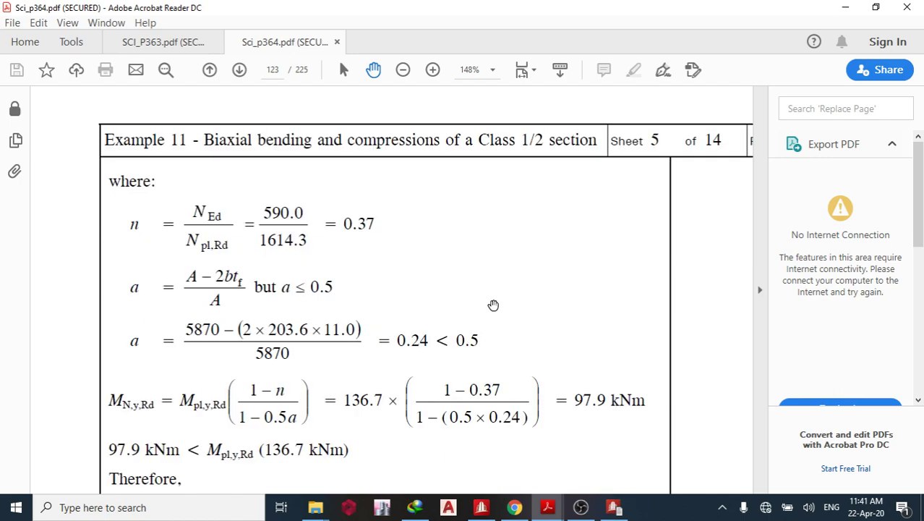
scroll(494, 305, up, 12)
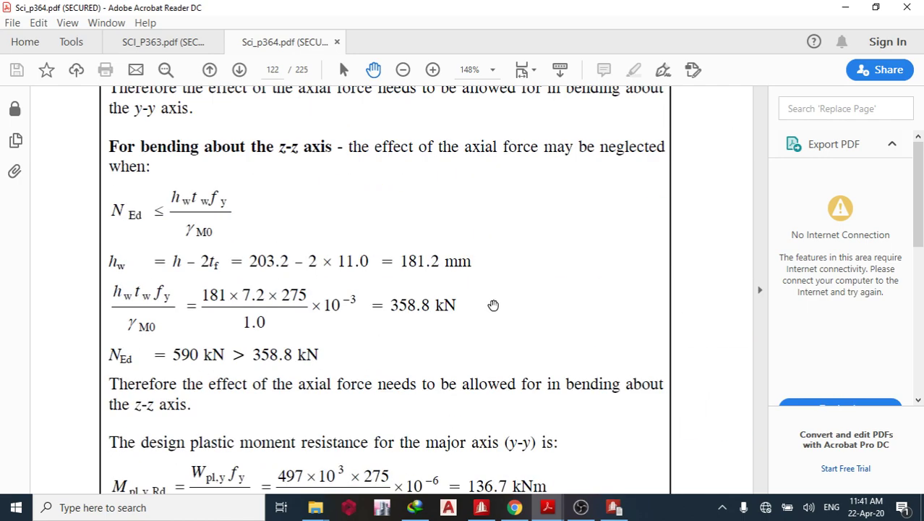
scroll(493, 305, up, 8)
scroll(493, 305, down, 10)
scroll(493, 306, up, 8)
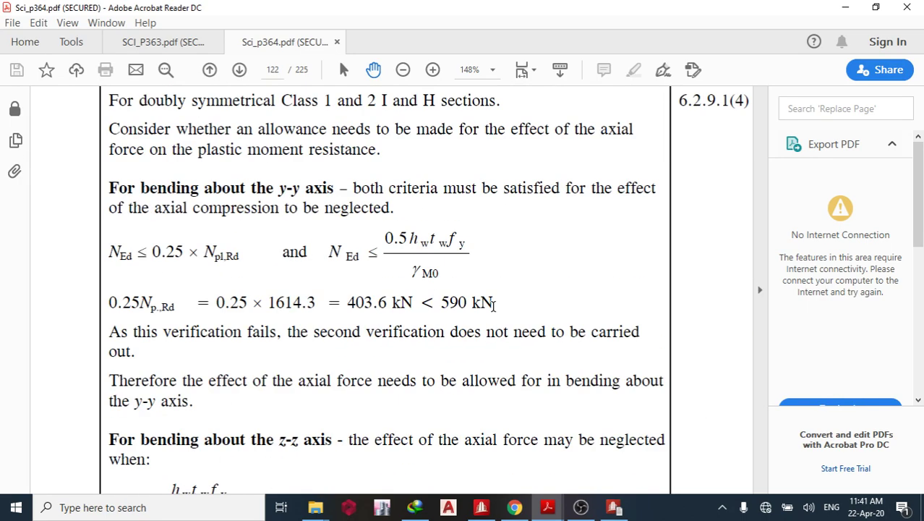
scroll(494, 305, down, 20)
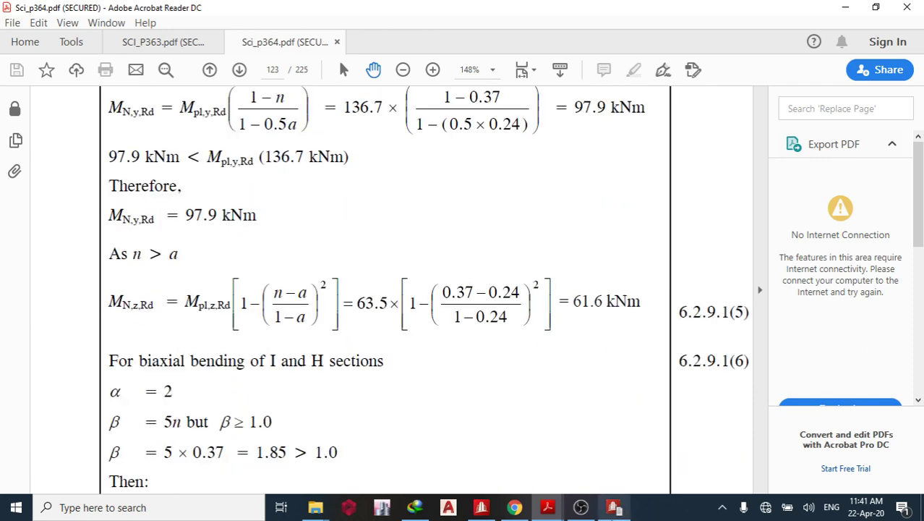
- Switch to the STAAD.Pro output viewer and check the reduced moment capacities about both axes in the design data
click(614, 507)
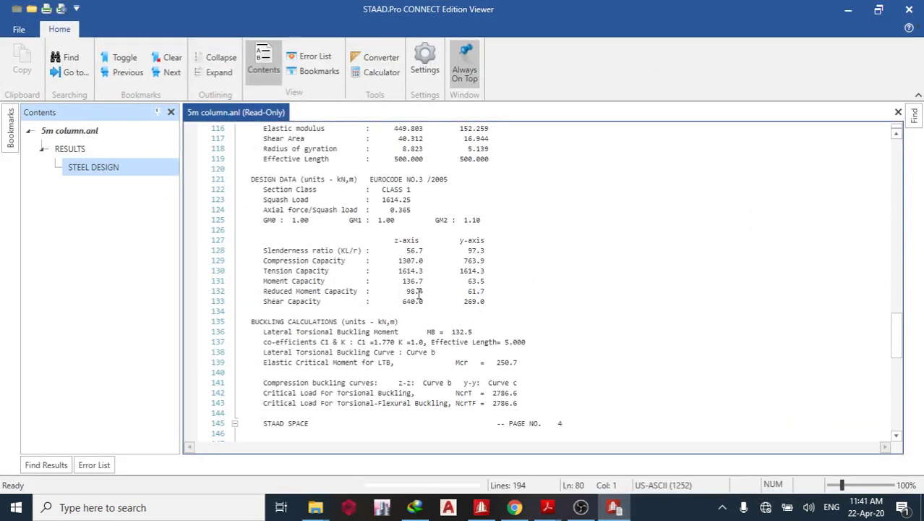